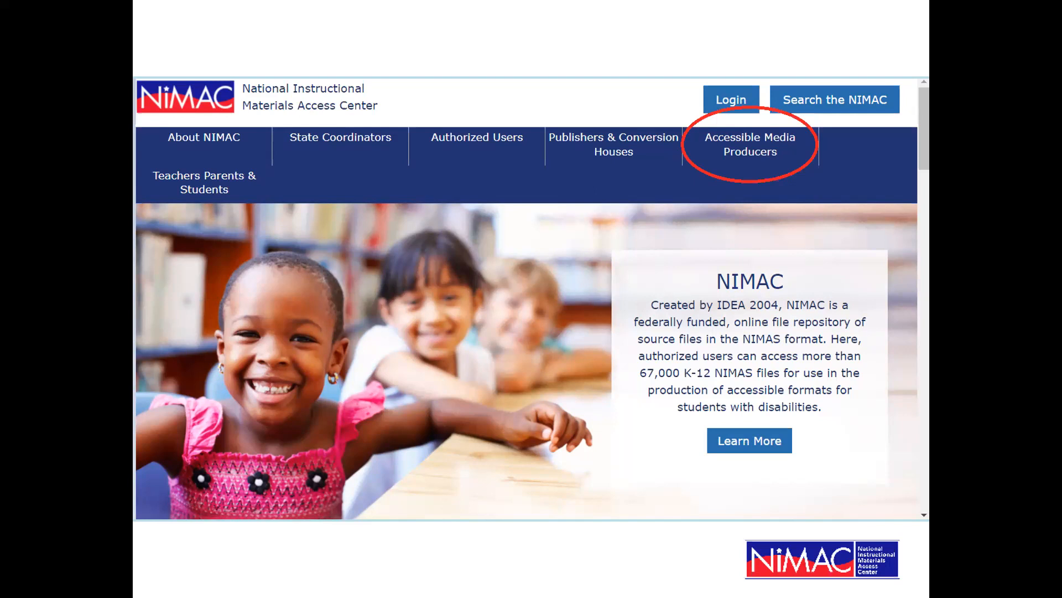
Switch to the browser, go to nimac.us and maximize the window
key(Right)
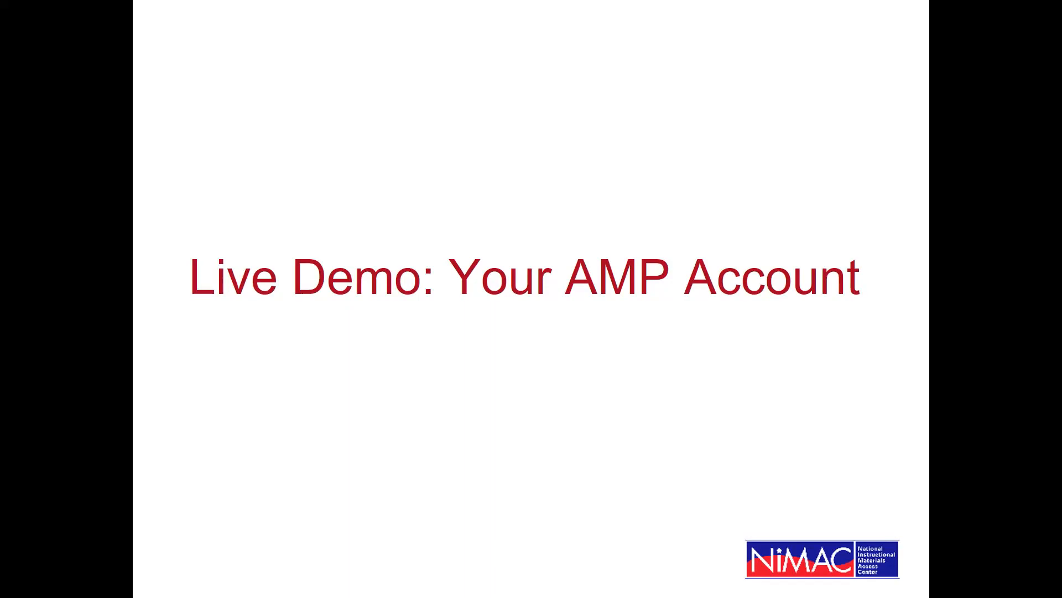
key(alt+Tab)
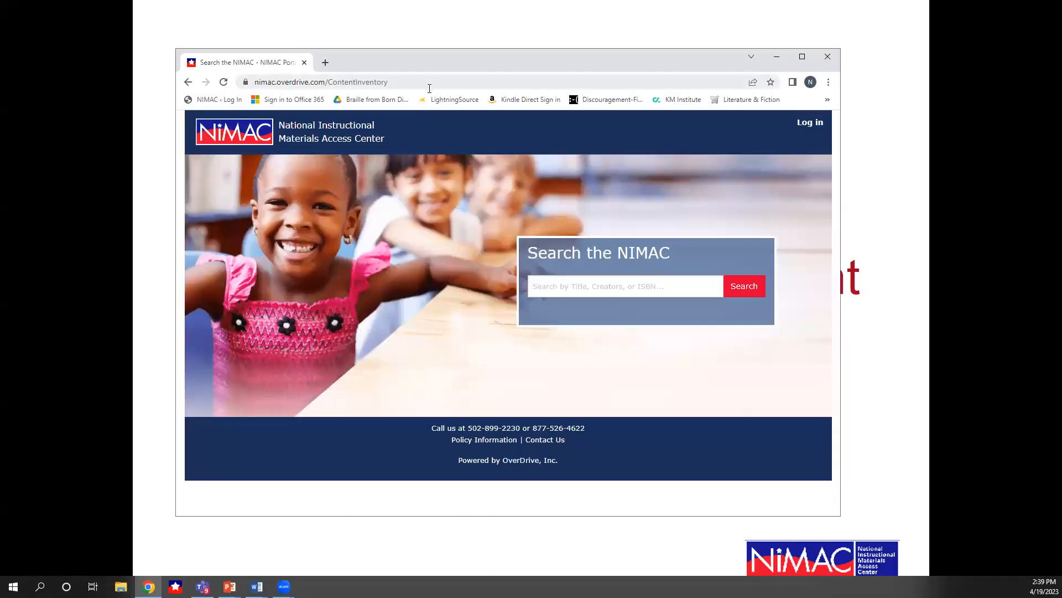
click(426, 83)
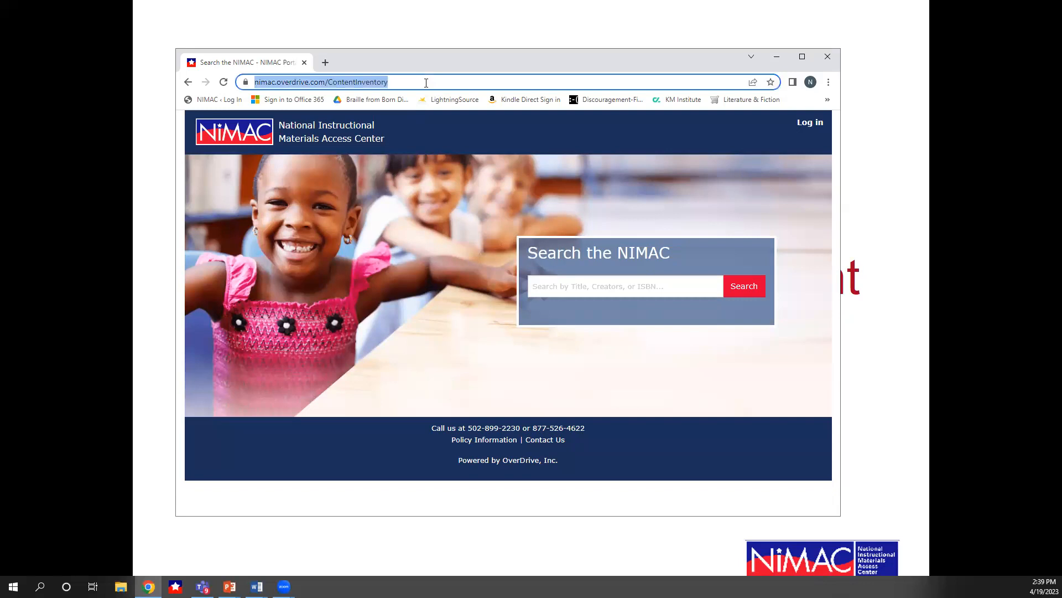
text(n)
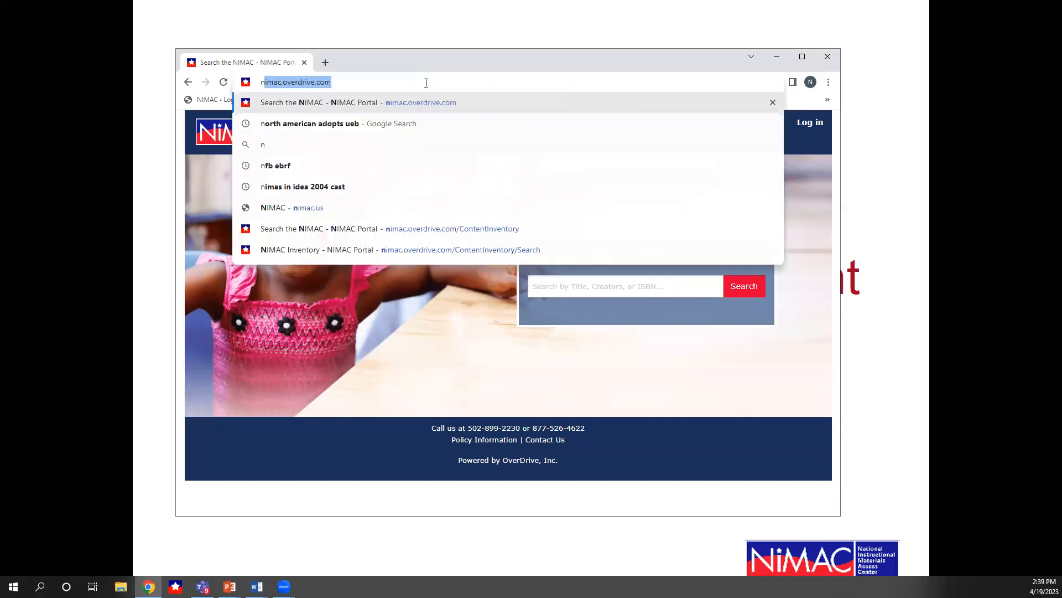
text(imac.us)
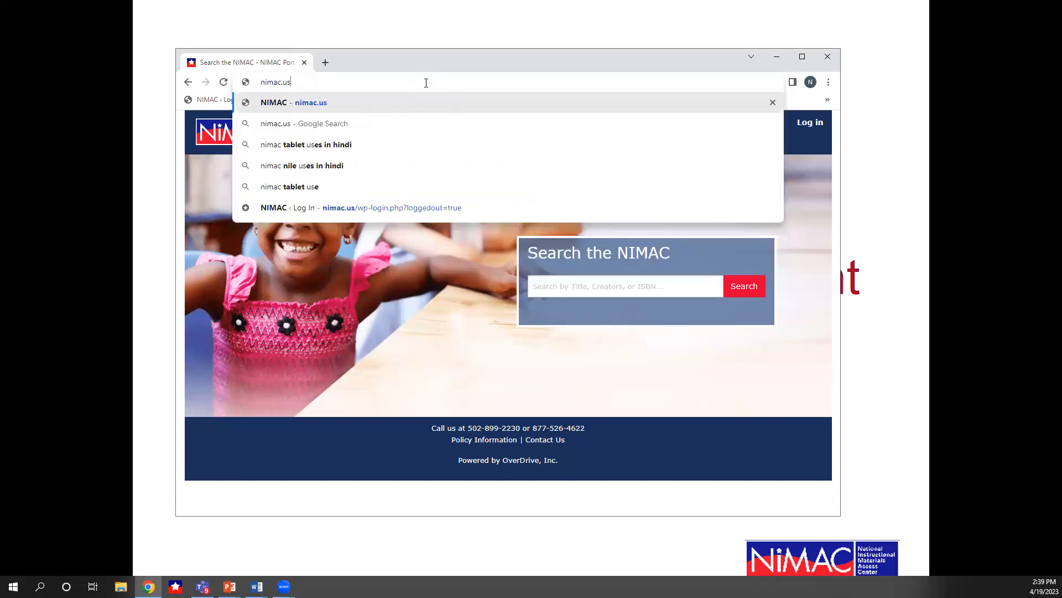
key(Return)
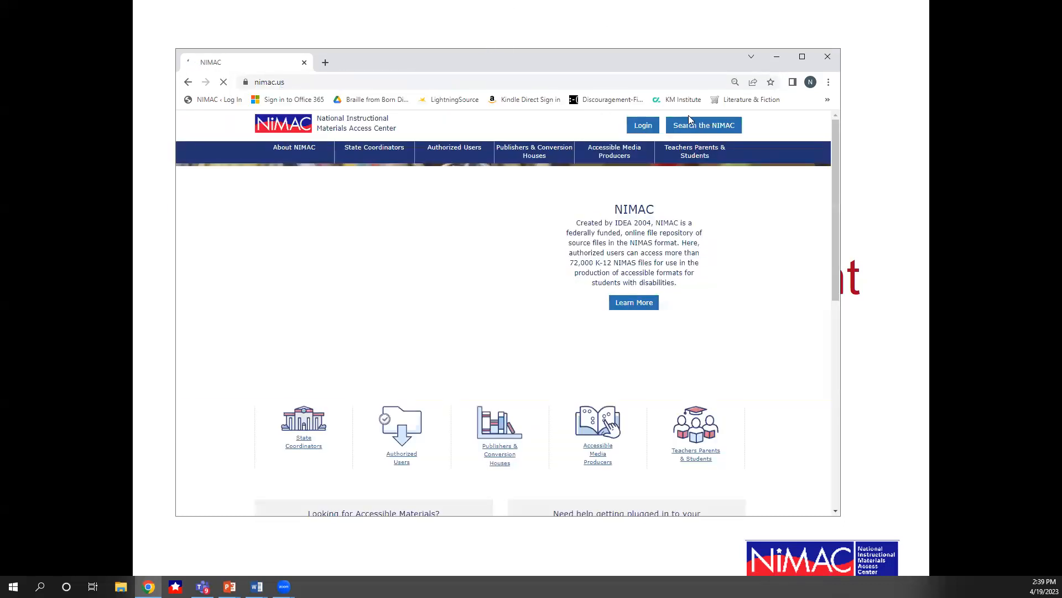
click(801, 61)
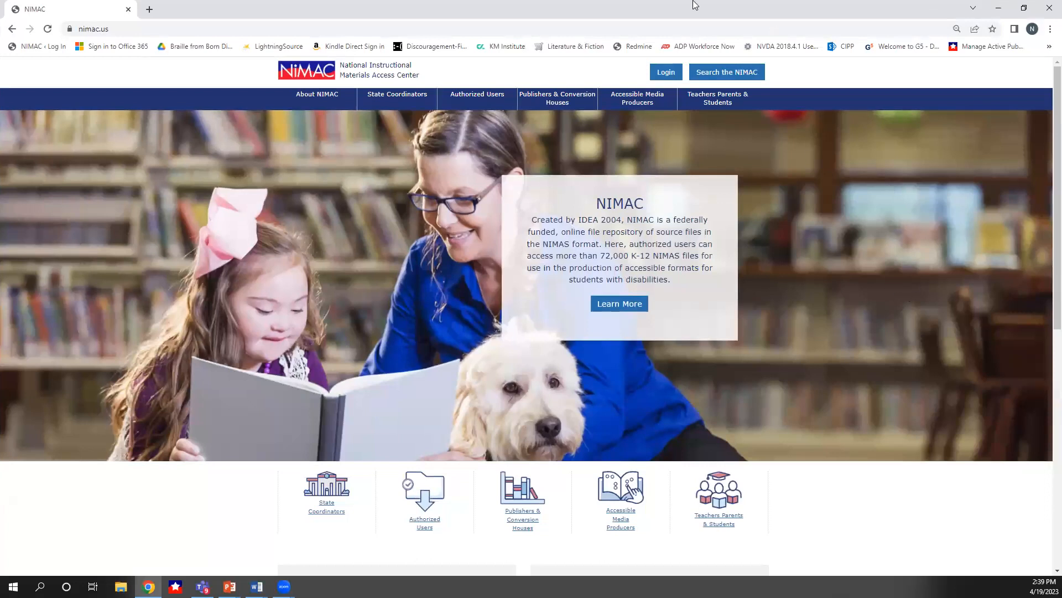
Open the Accessible Media Producers page and scroll through its training resources and AMP updates
click(633, 102)
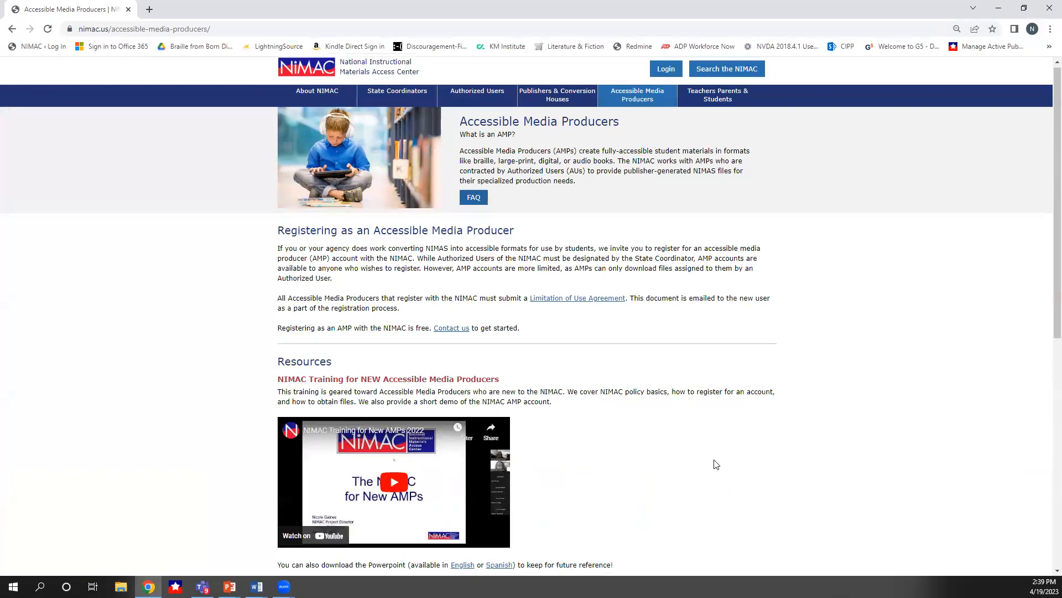
scroll(713, 465, down, 3)
scroll(717, 464, down, 4)
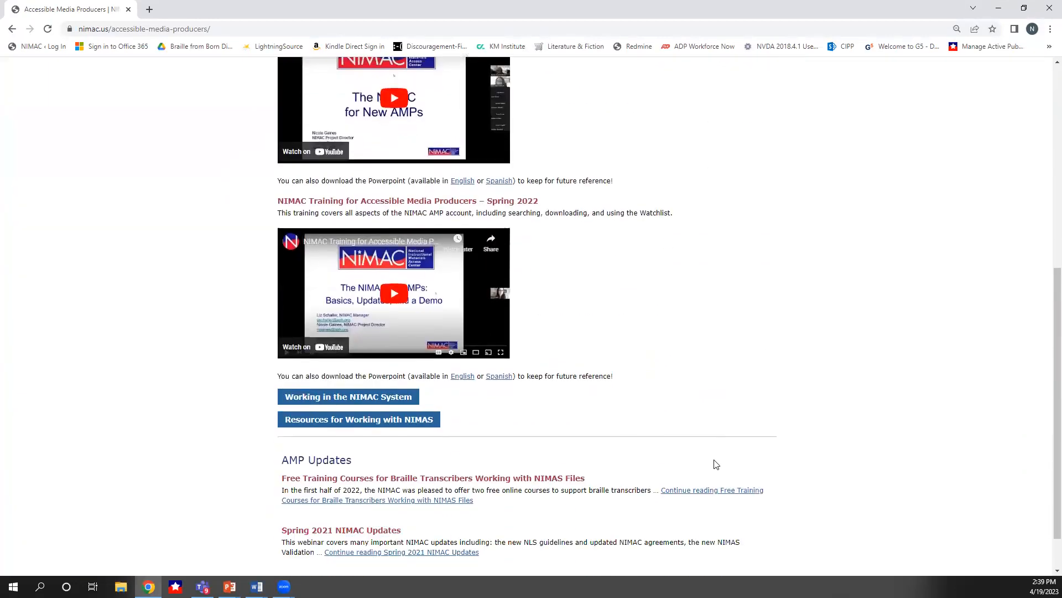
scroll(715, 464, up, 5)
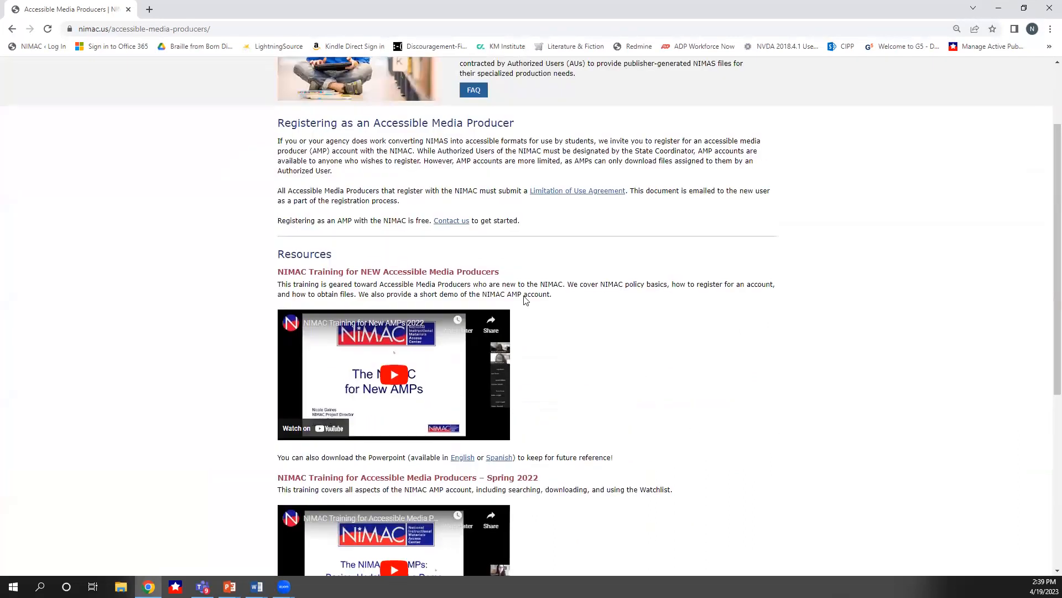
drag(333, 256, 268, 254)
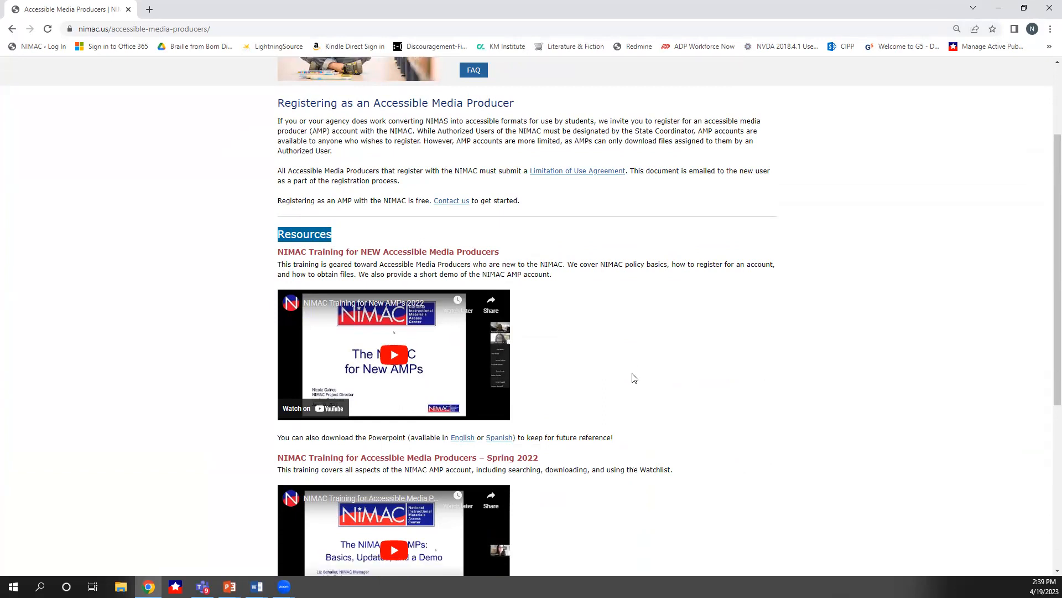
scroll(633, 374, down, 3)
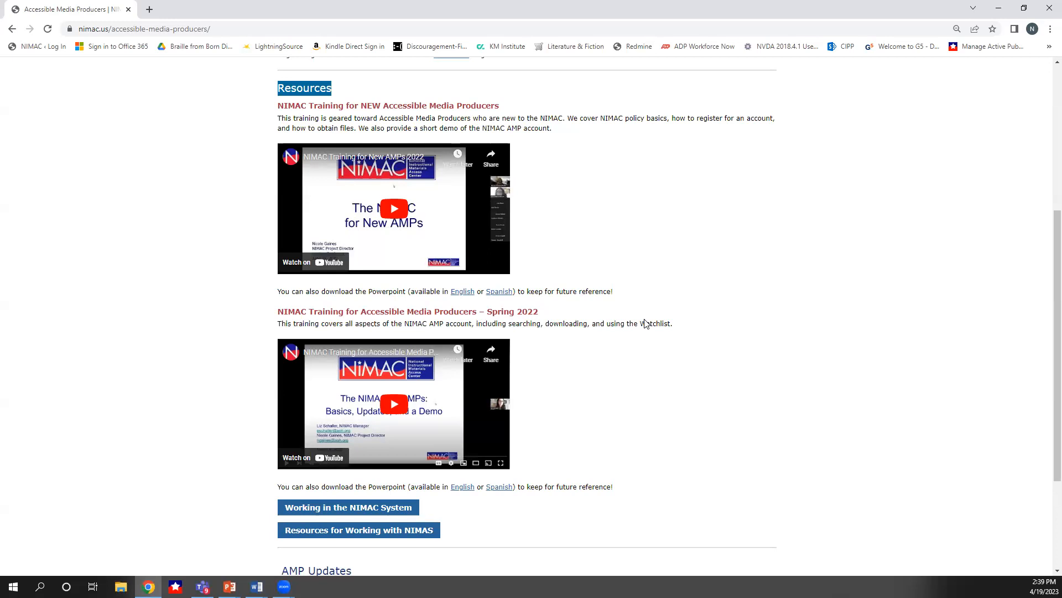
scroll(644, 323, down, 2)
scroll(591, 409, down, 1)
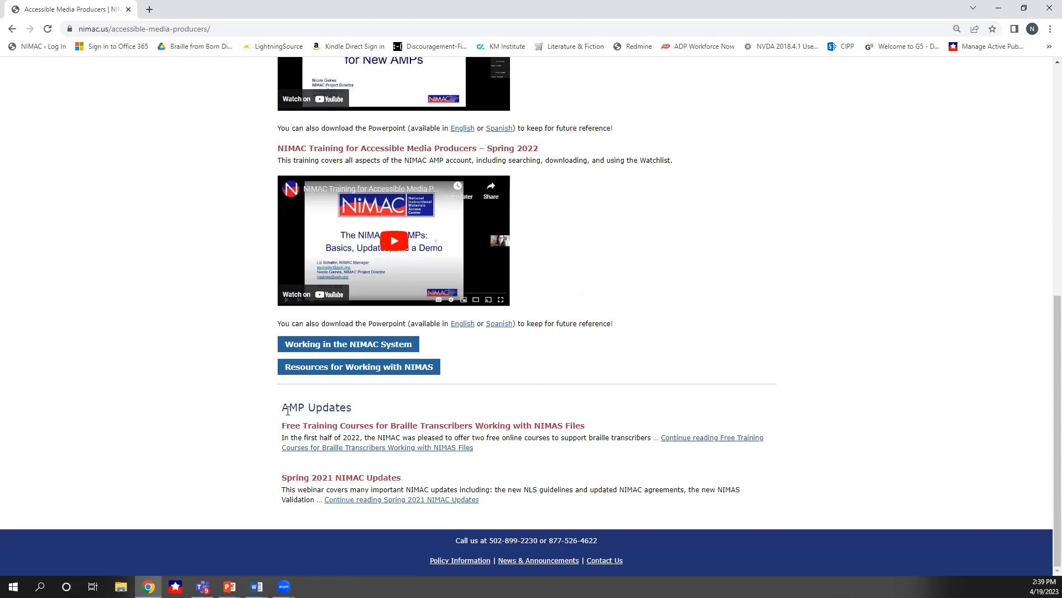
Open the Free Training Courses for Braille Transcribers article and scroll through its sessions
click(683, 443)
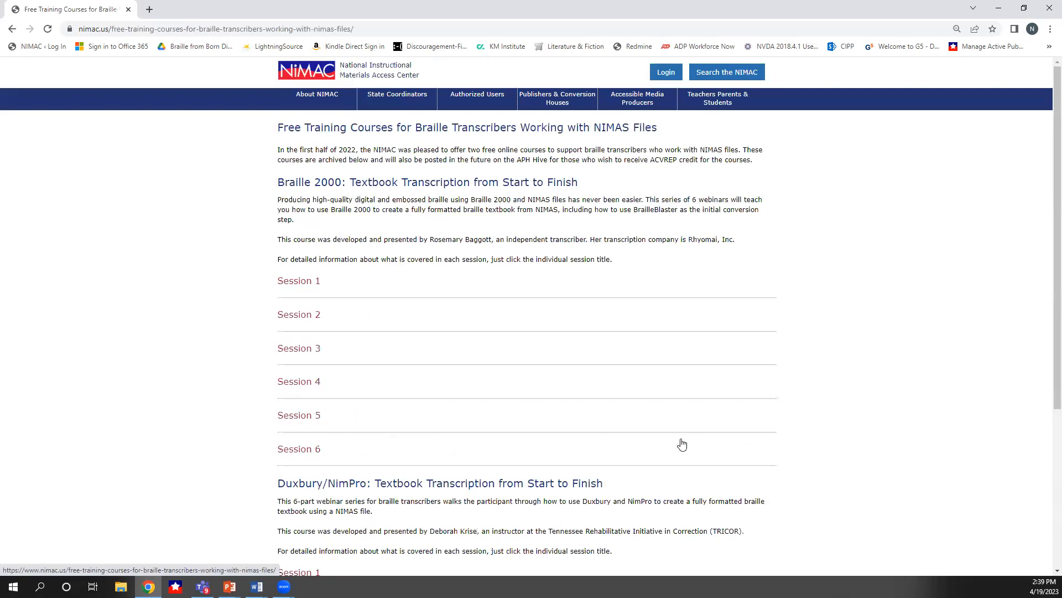
scroll(735, 443, down, 5)
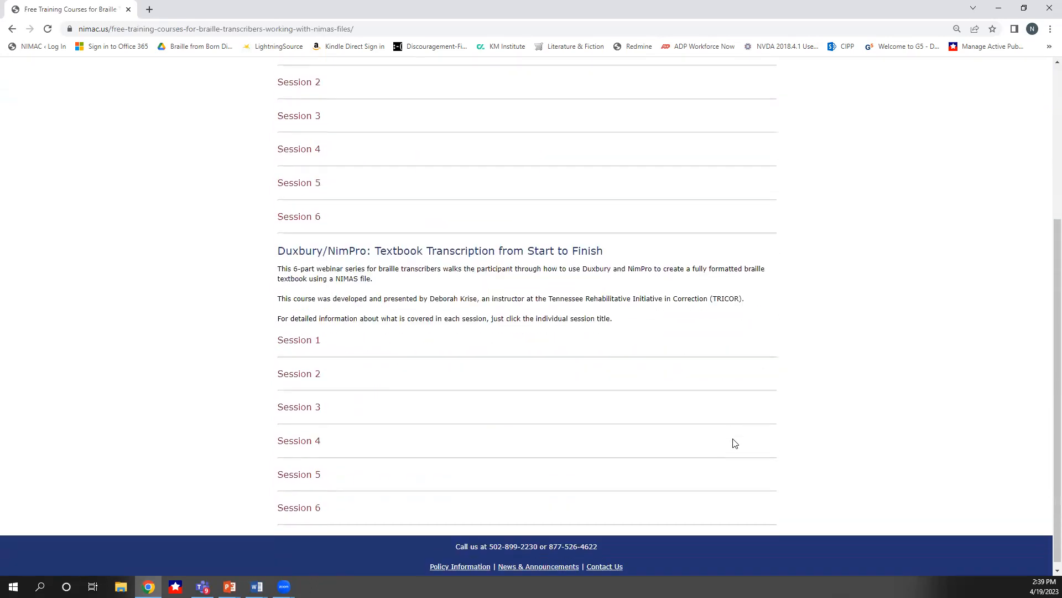
scroll(735, 443, up, 5)
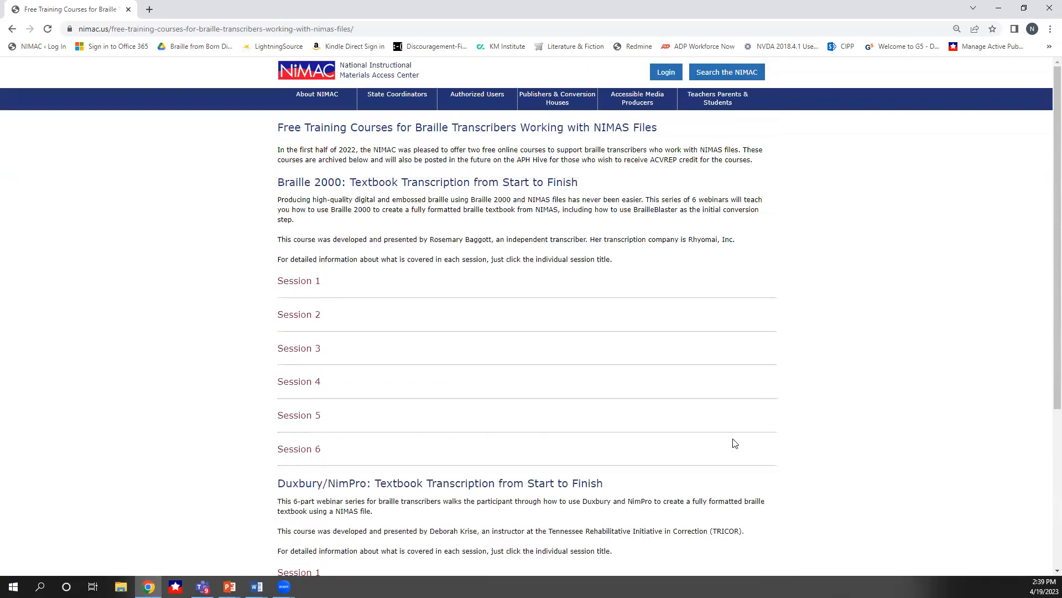
scroll(736, 441, down, 5)
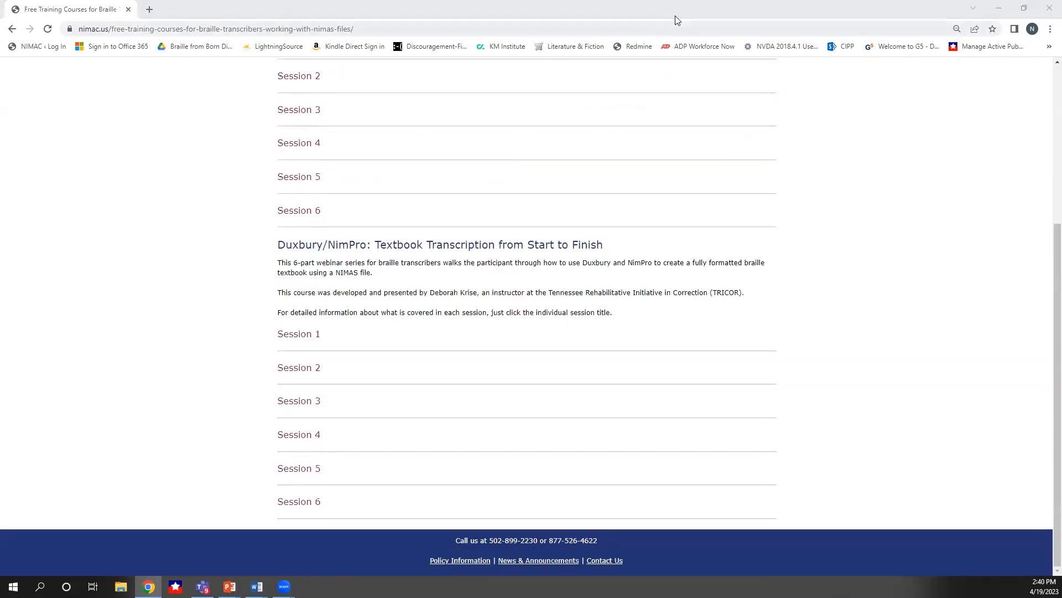
Go to the NIMAC search portal at nimac.overdrive.com
click(394, 30)
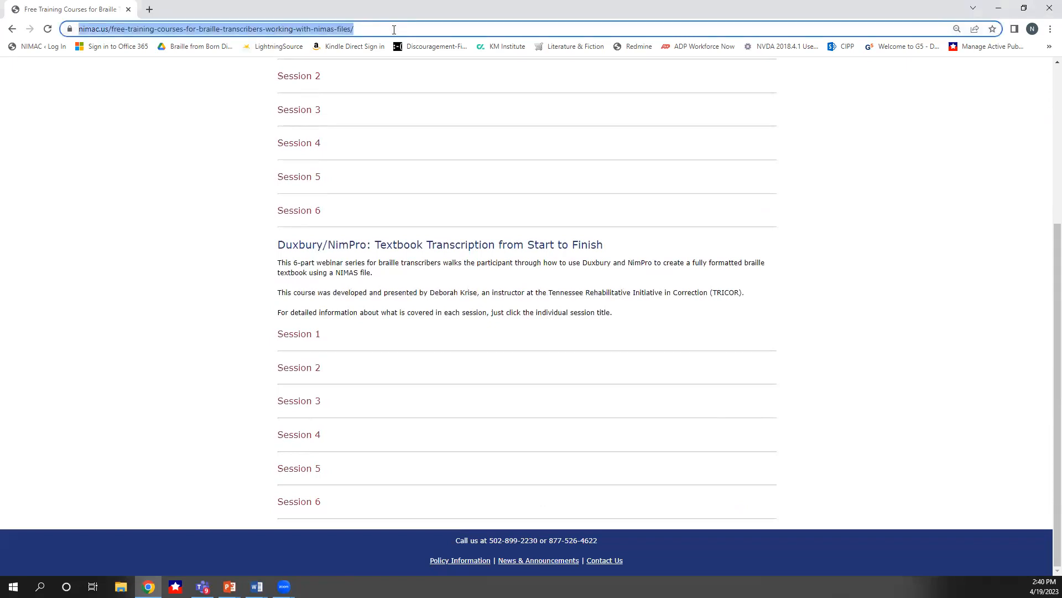
text(nam)
key(BackSpace)
key(BackSpace)
text(imac)
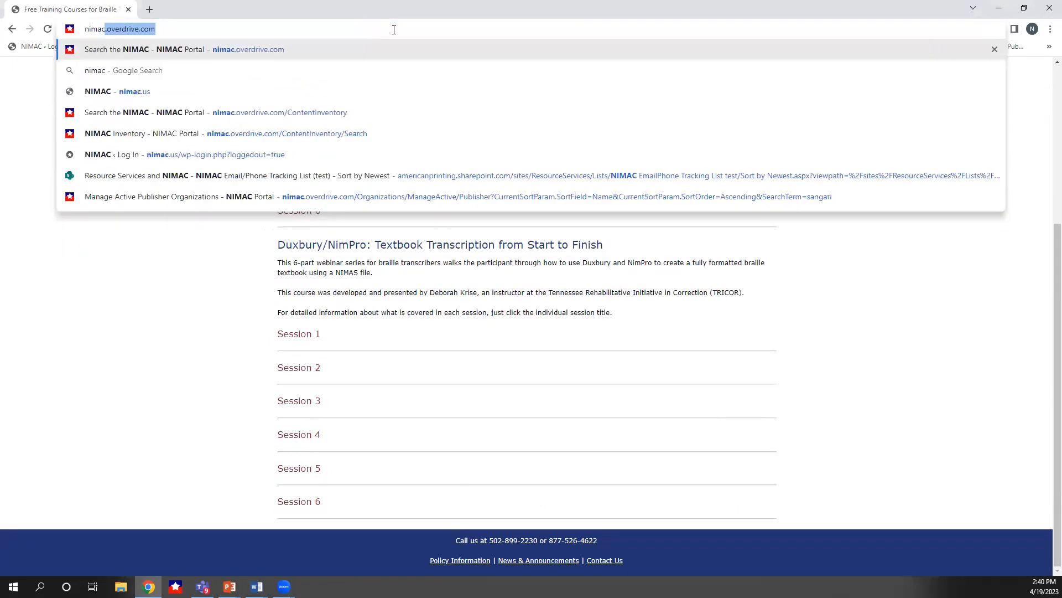
key(Return)
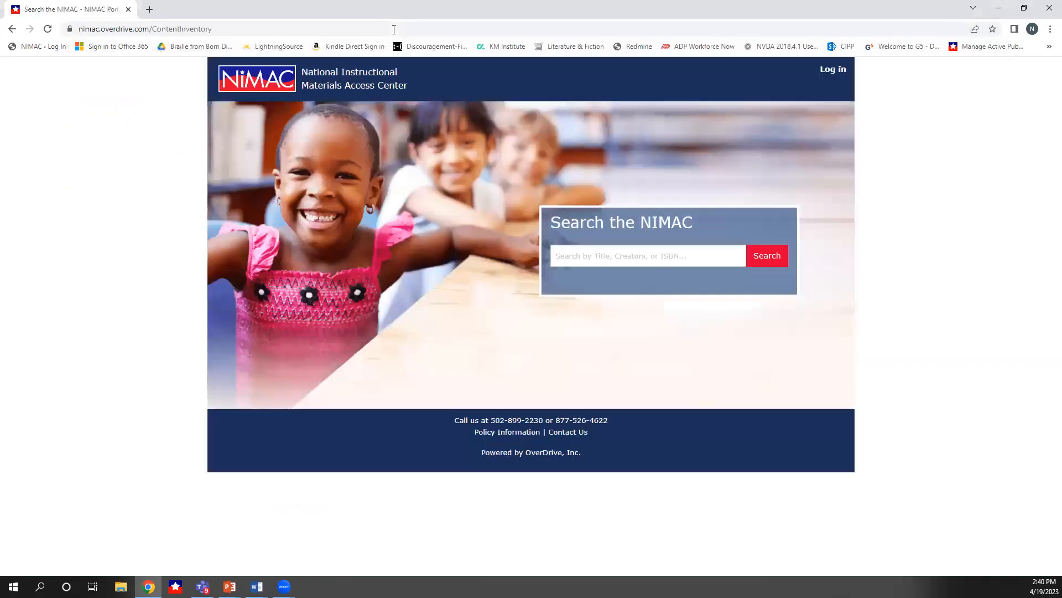
Log in to the NIMAC portal and log off again to return to the login page
click(838, 72)
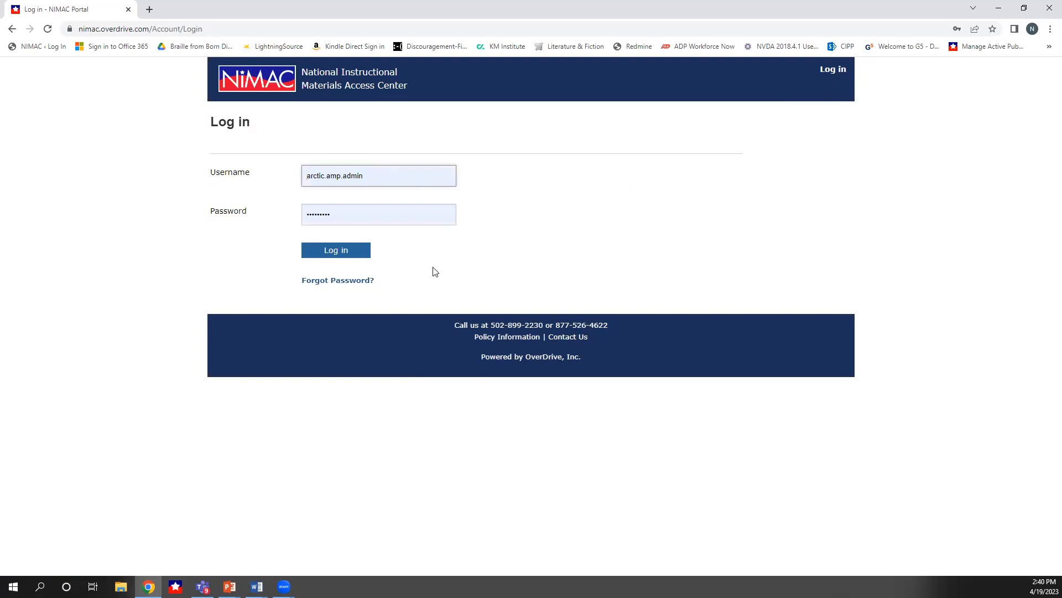
click(358, 255)
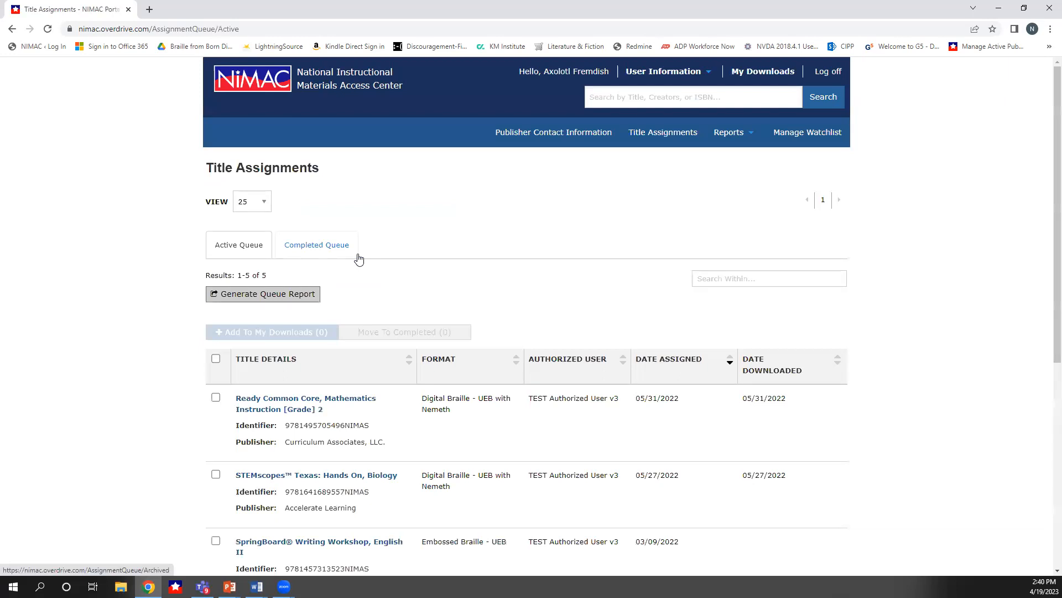
click(829, 72)
click(830, 71)
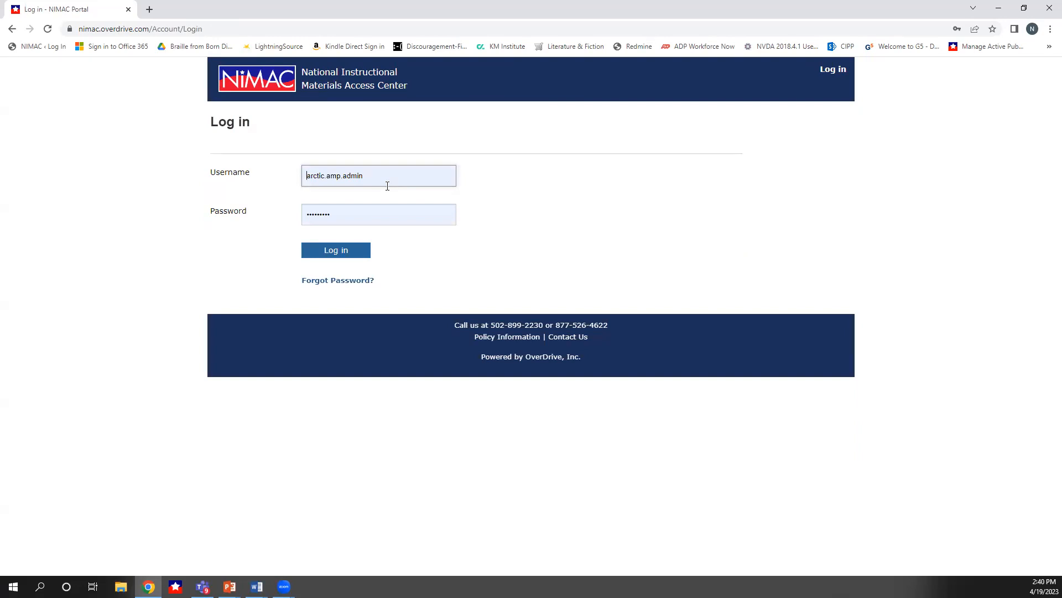
Log back in with the saved AMP admin username and password
drag(384, 177, 296, 172)
click(373, 176)
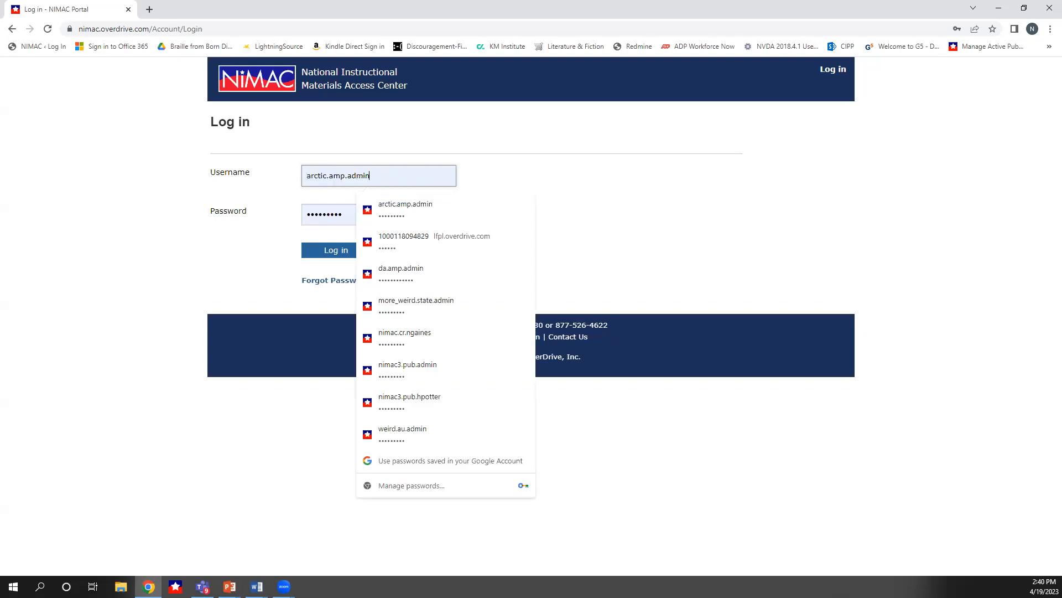
click(765, 314)
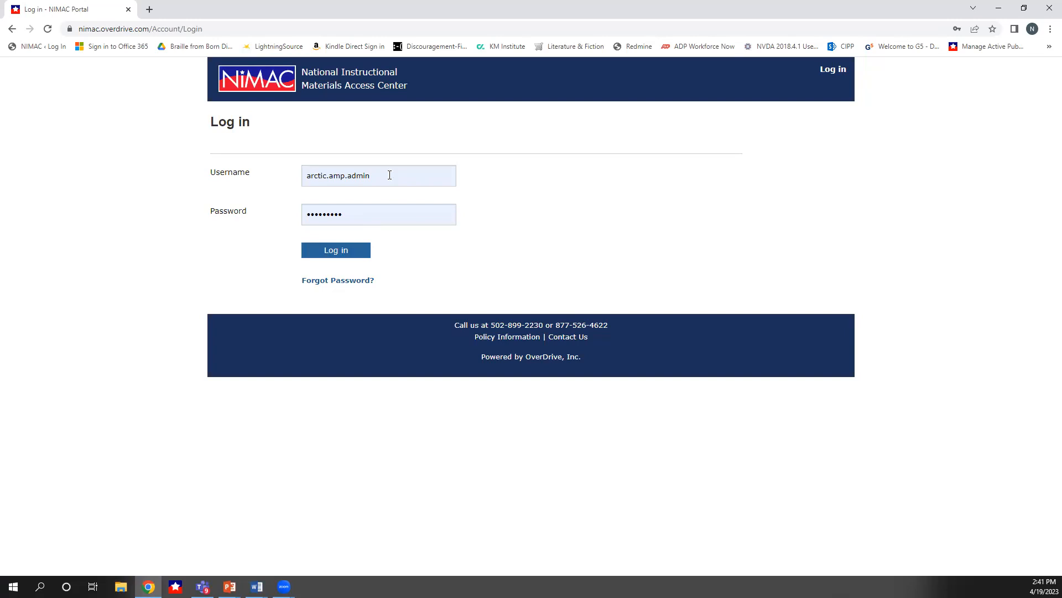
click(341, 252)
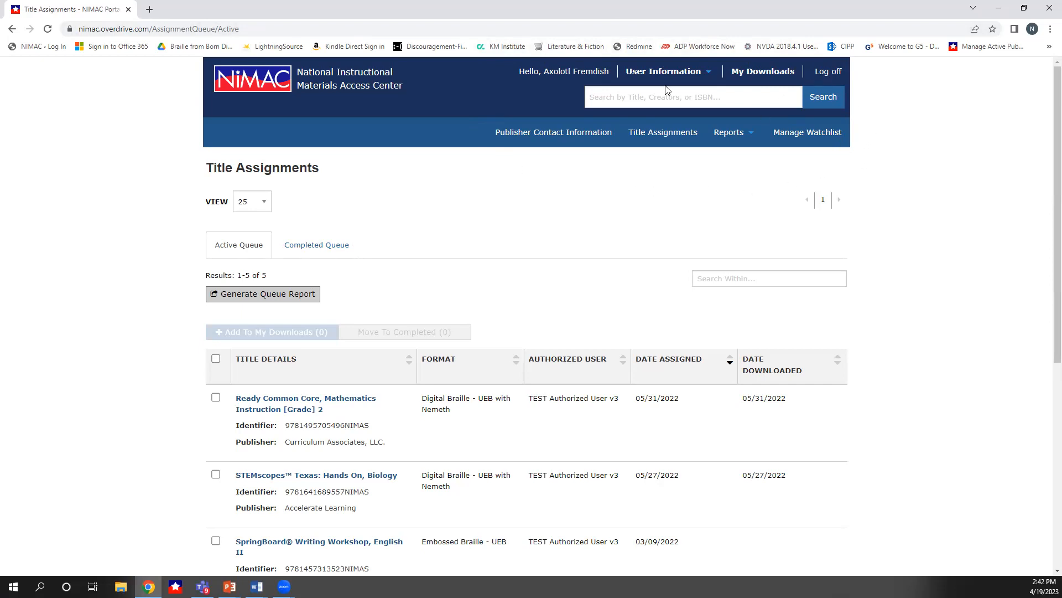
Open My Account and review the organization's format capabilities list
mouse_move(652, 78)
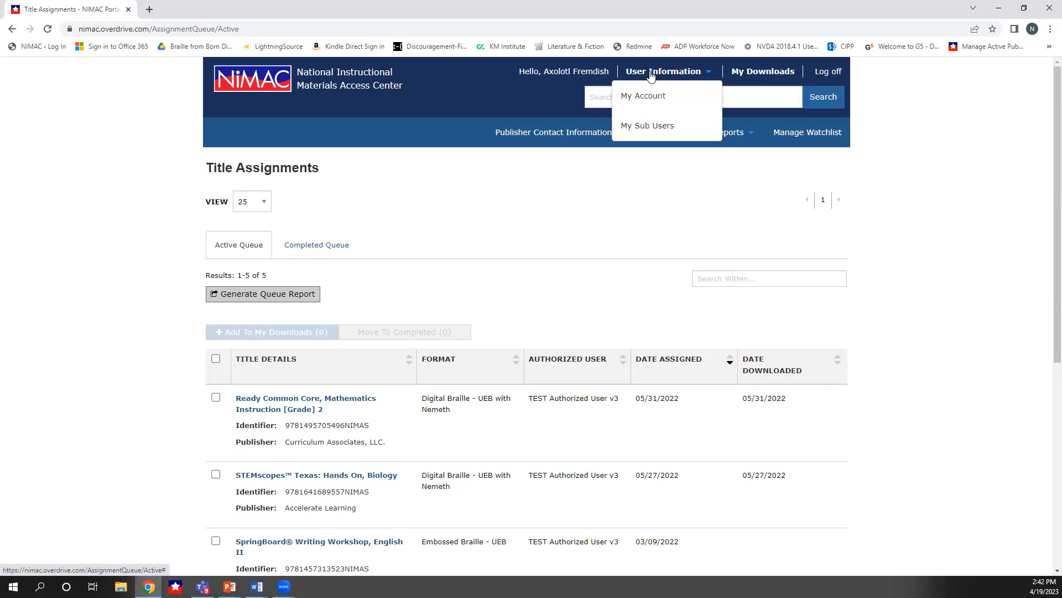
click(640, 99)
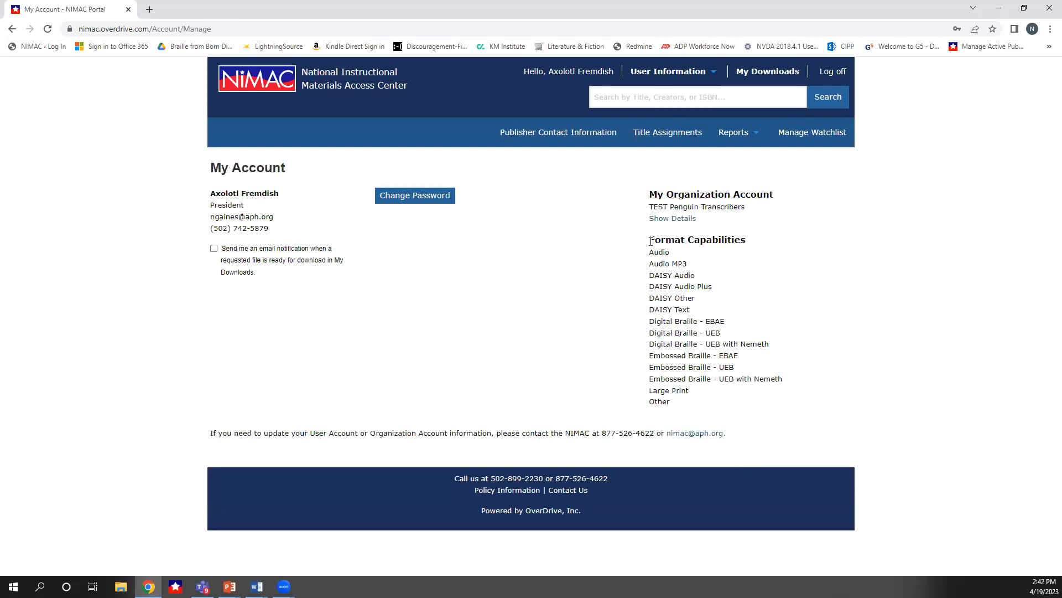
drag(651, 241, 676, 421)
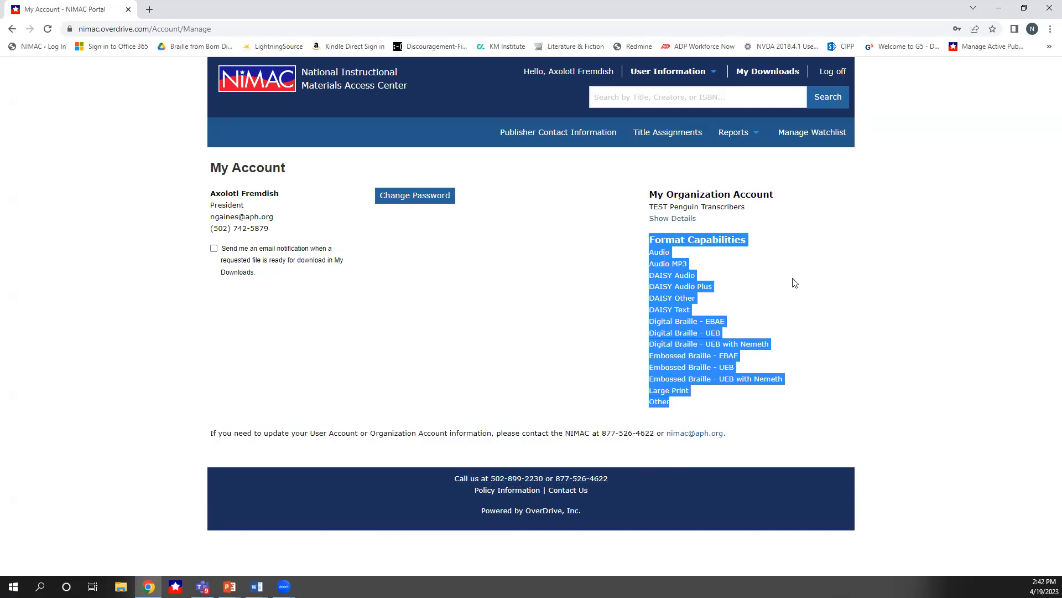
click(667, 241)
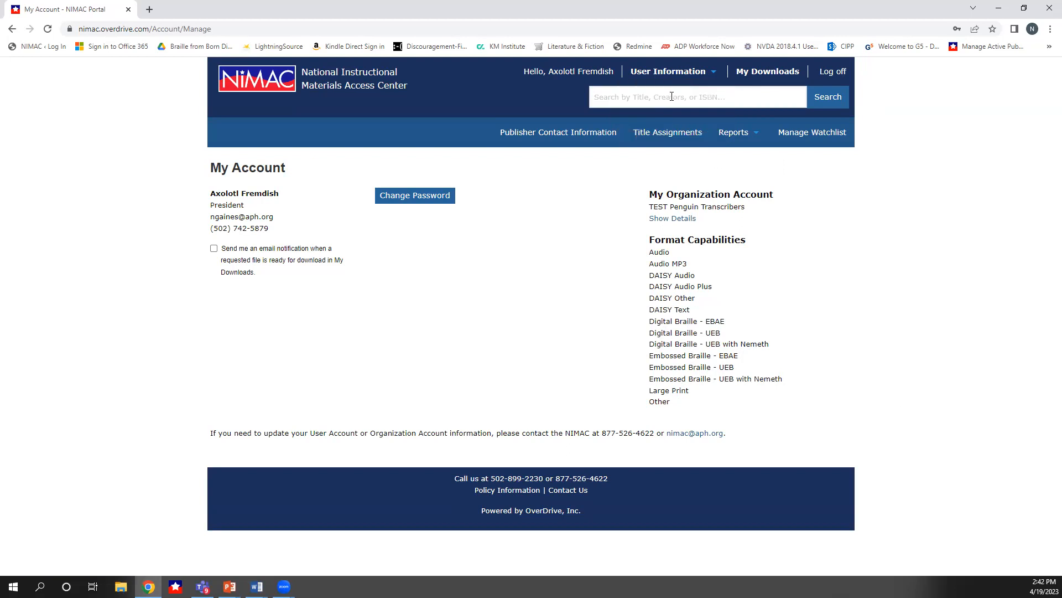
Open the My Sub Users page
mouse_move(681, 83)
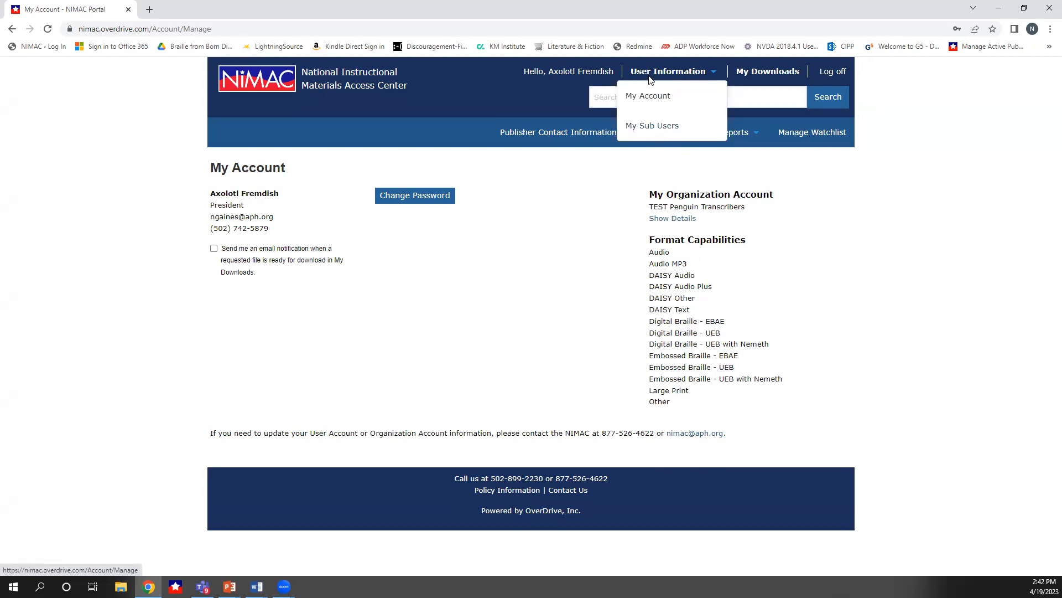
click(644, 128)
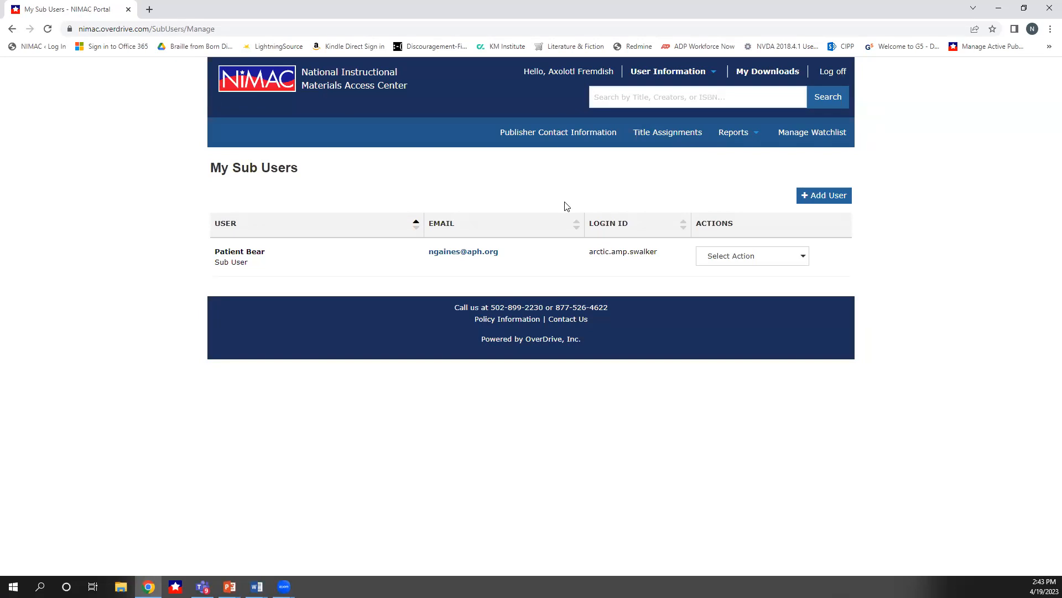
click(831, 197)
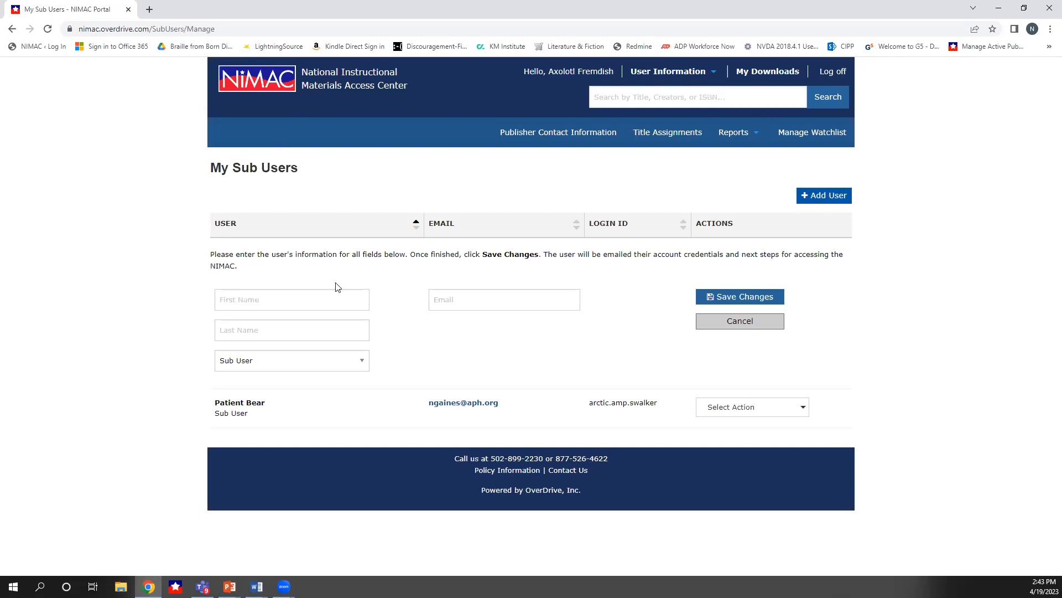
click(324, 299)
click(444, 353)
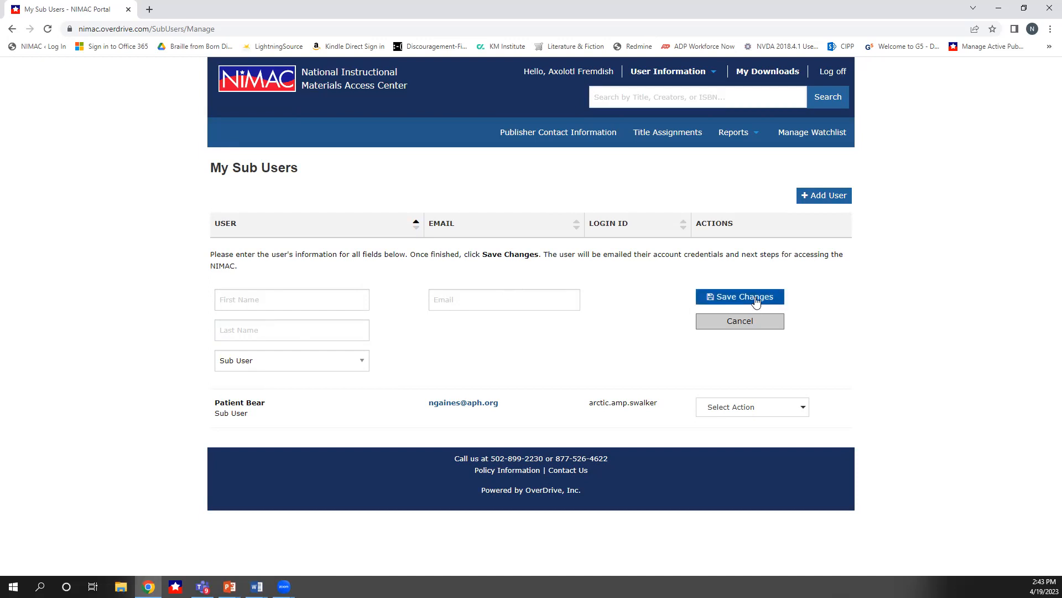
click(738, 327)
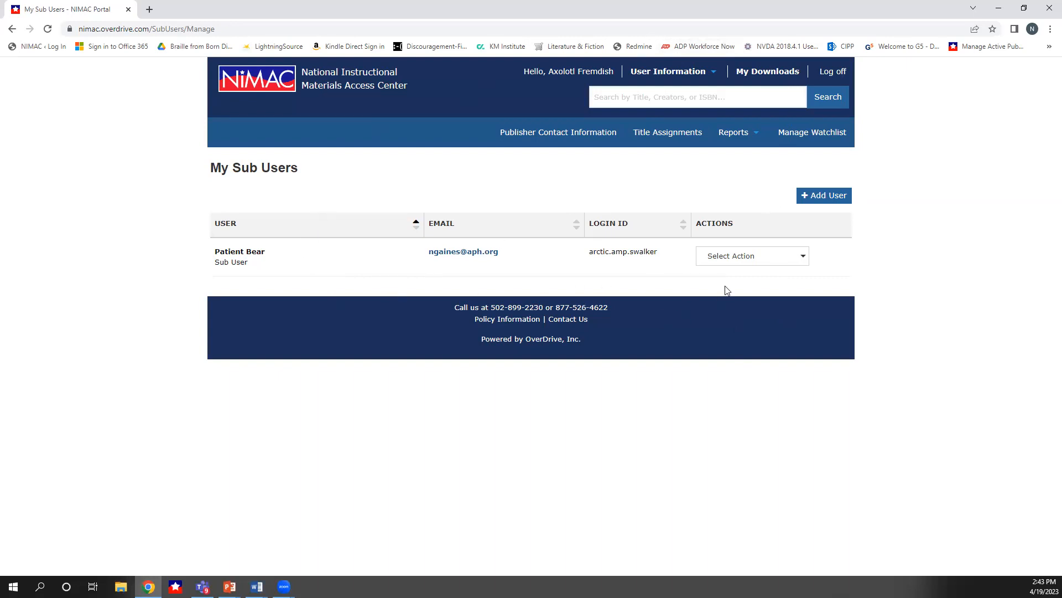
Review the actions available for the sub user without choosing one
click(802, 258)
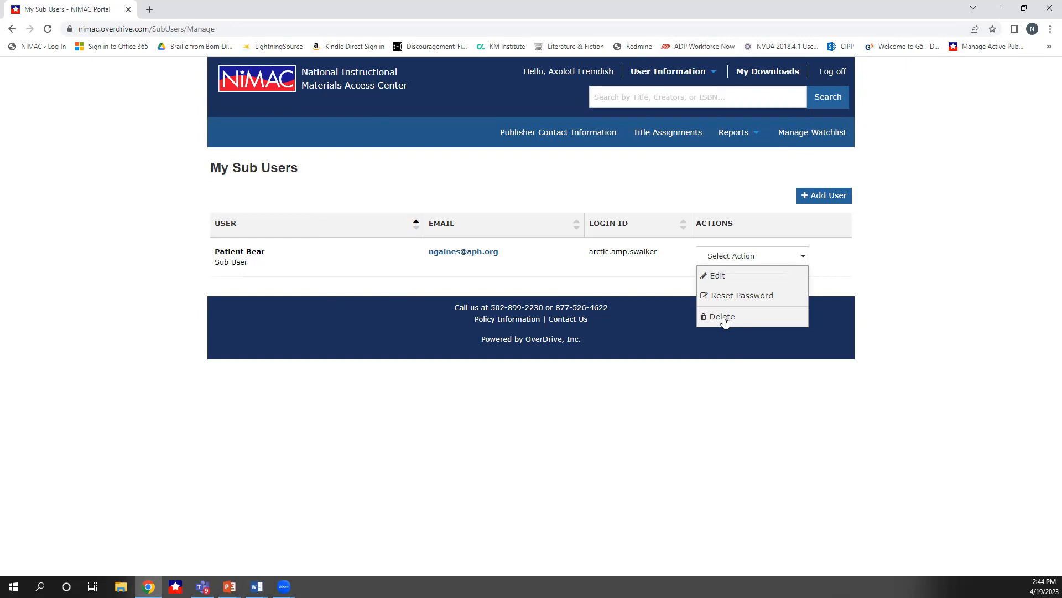
click(903, 300)
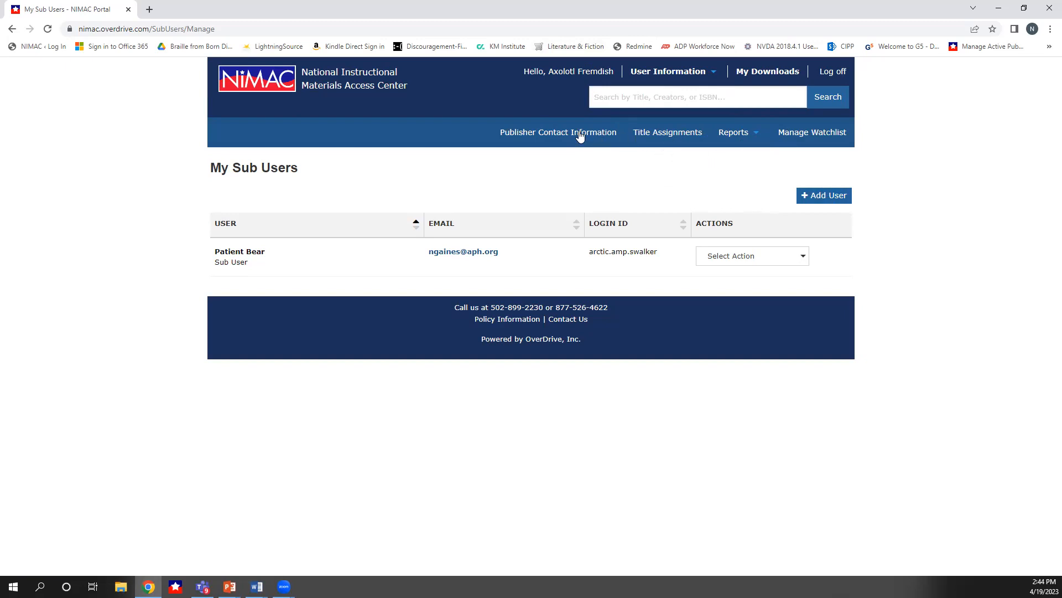
Open the Publisher Contact Information page and scroll through the active publisher organization list
click(529, 134)
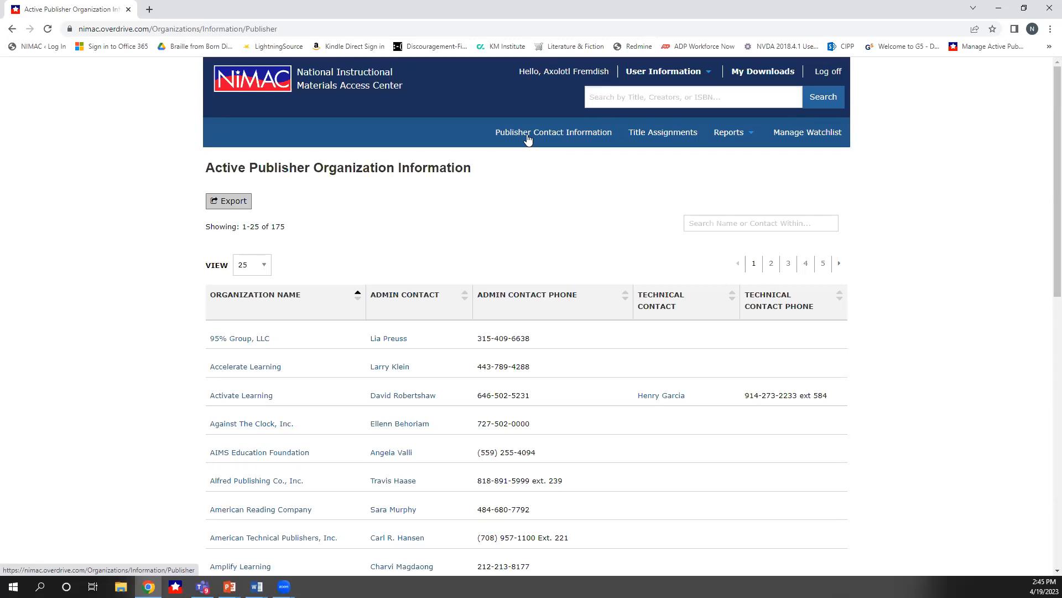
scroll(645, 408, down, 3)
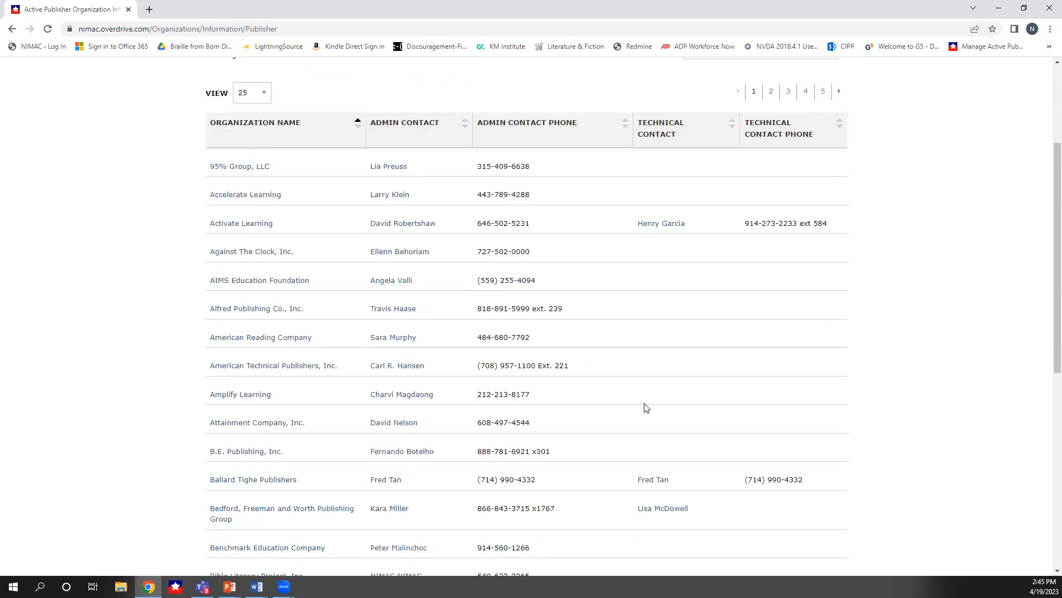
scroll(645, 408, down, 7)
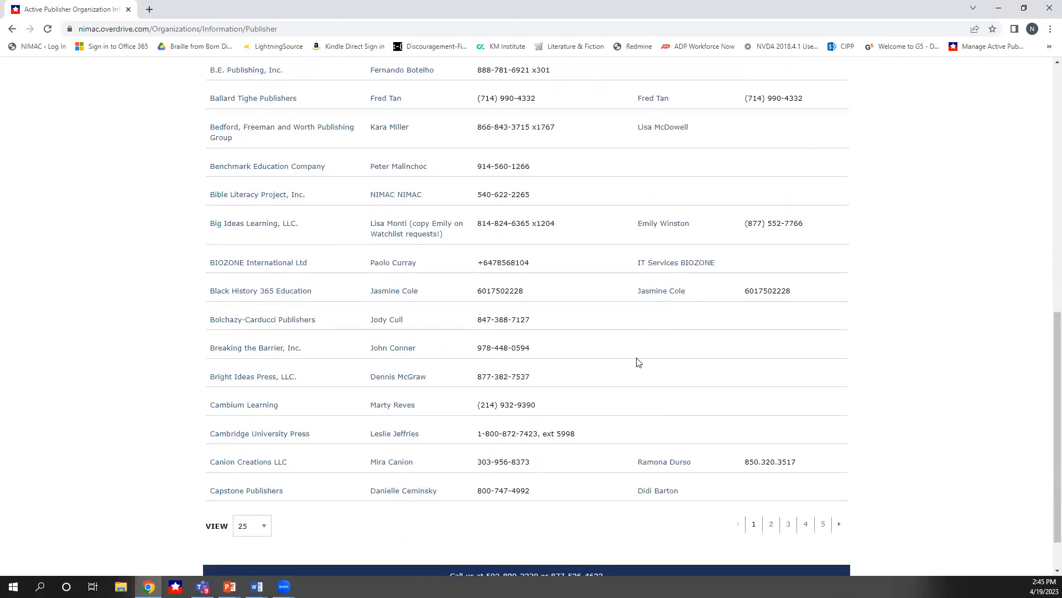
scroll(662, 368, down, 1)
scroll(662, 370, up, 8)
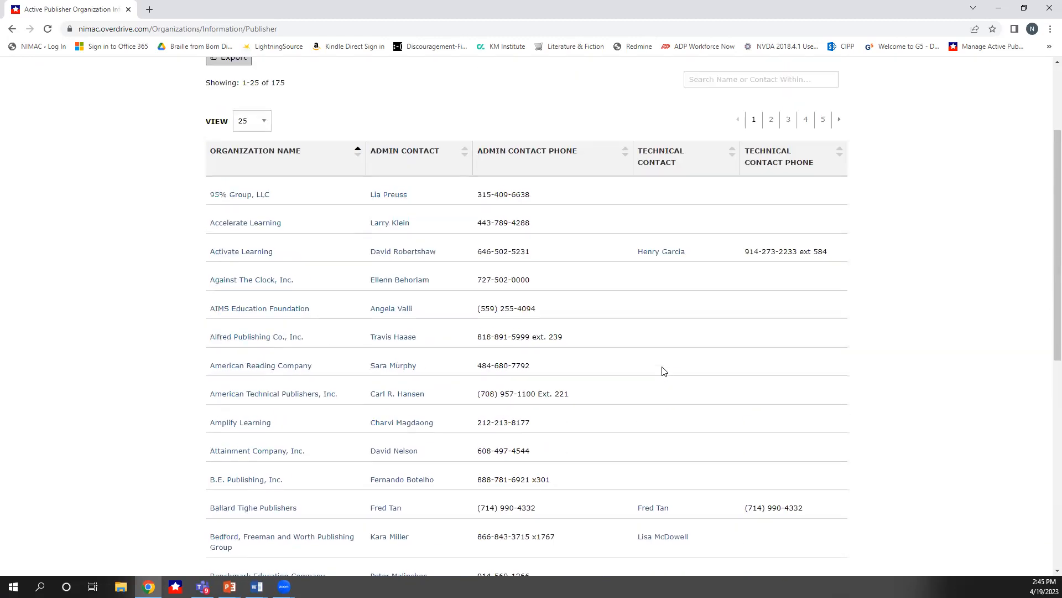
scroll(664, 371, up, 3)
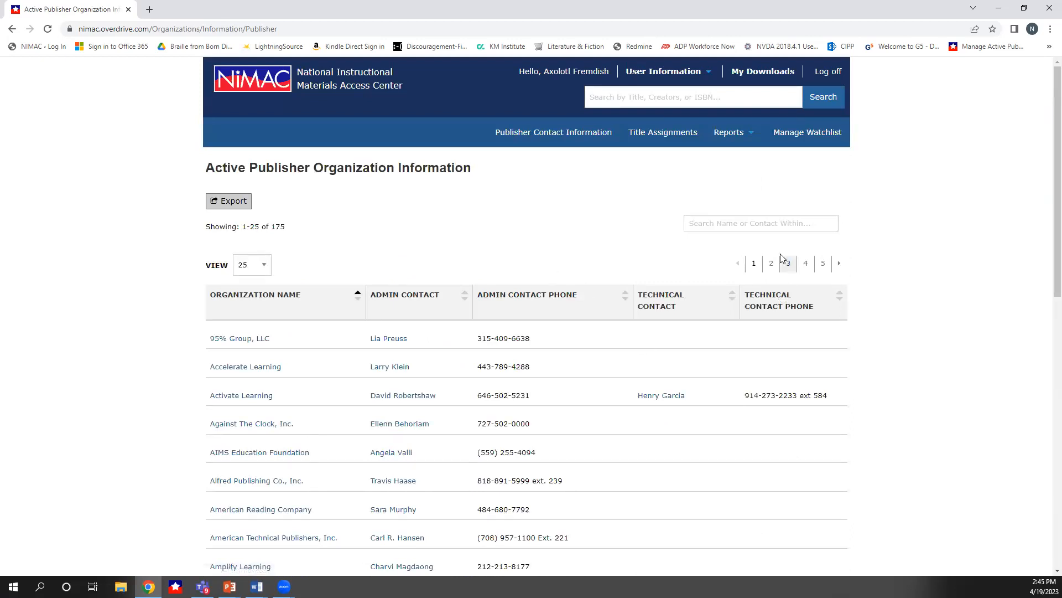
Search the publisher organizations for "houghton"
click(741, 224)
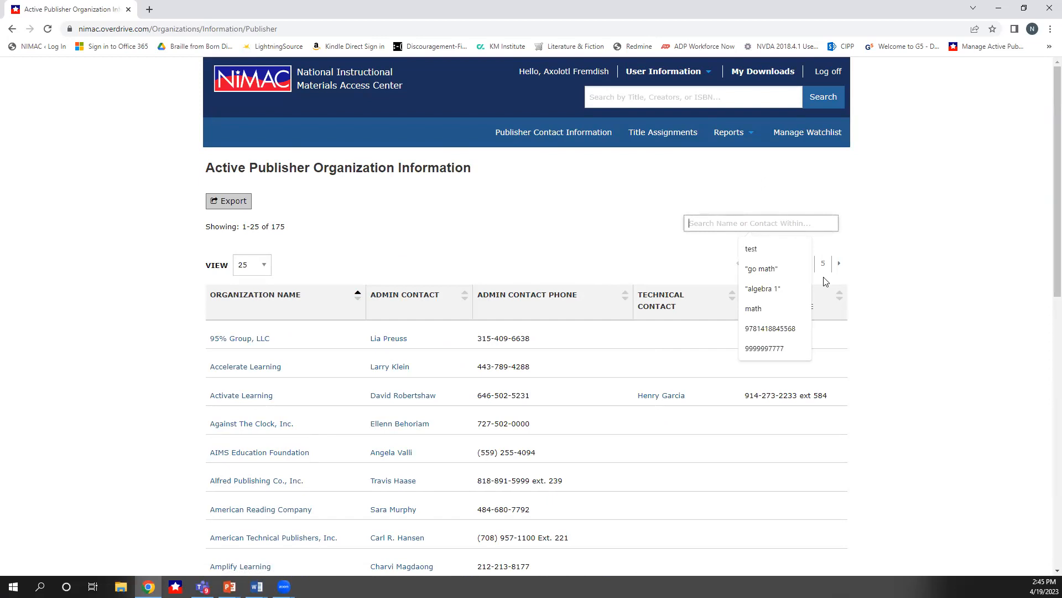
text(houghton)
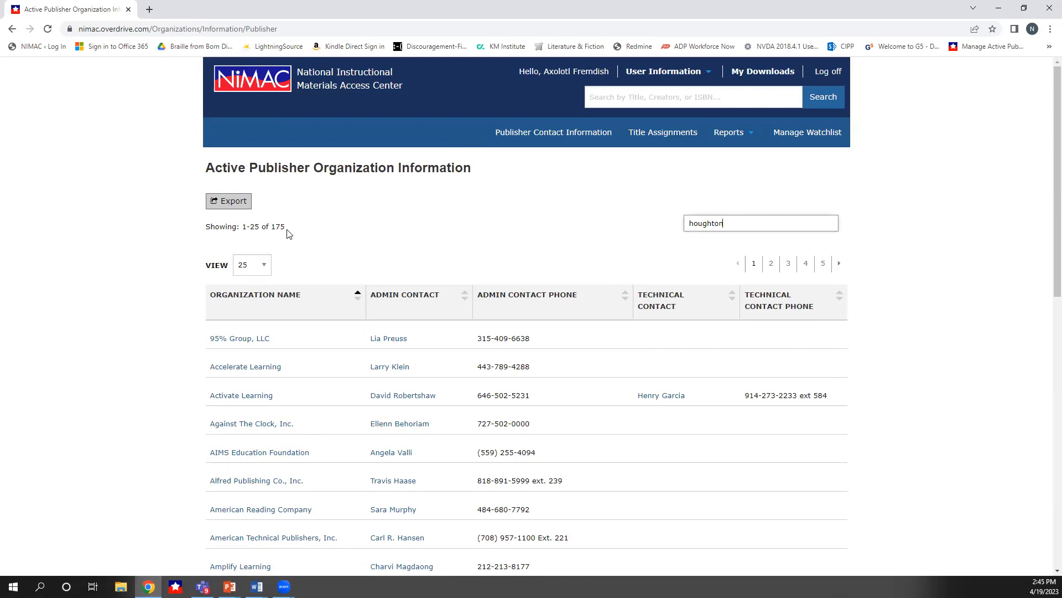
drag(286, 228, 271, 227)
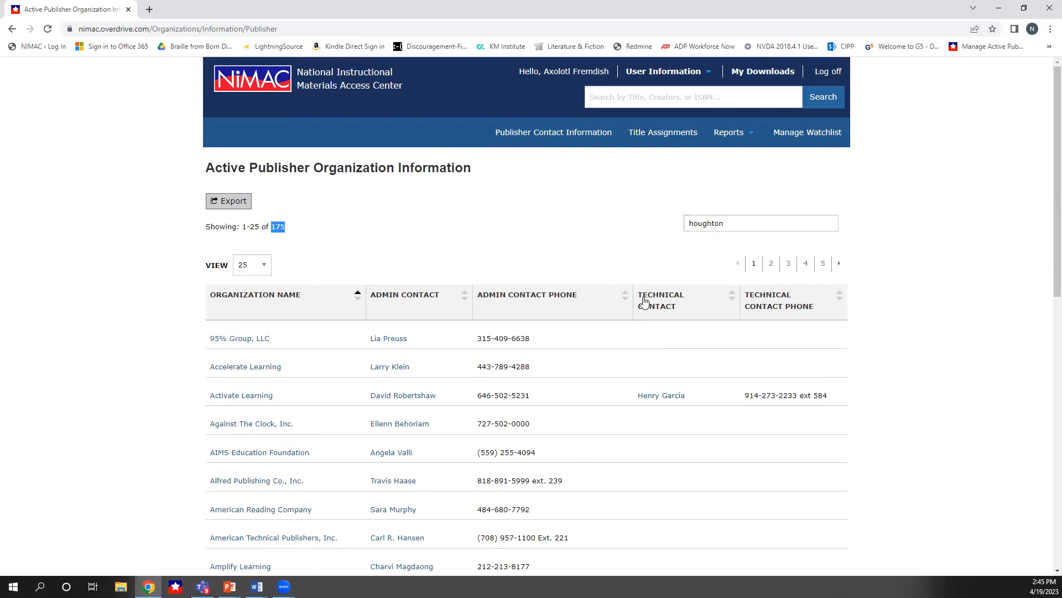
click(740, 228)
key(Return)
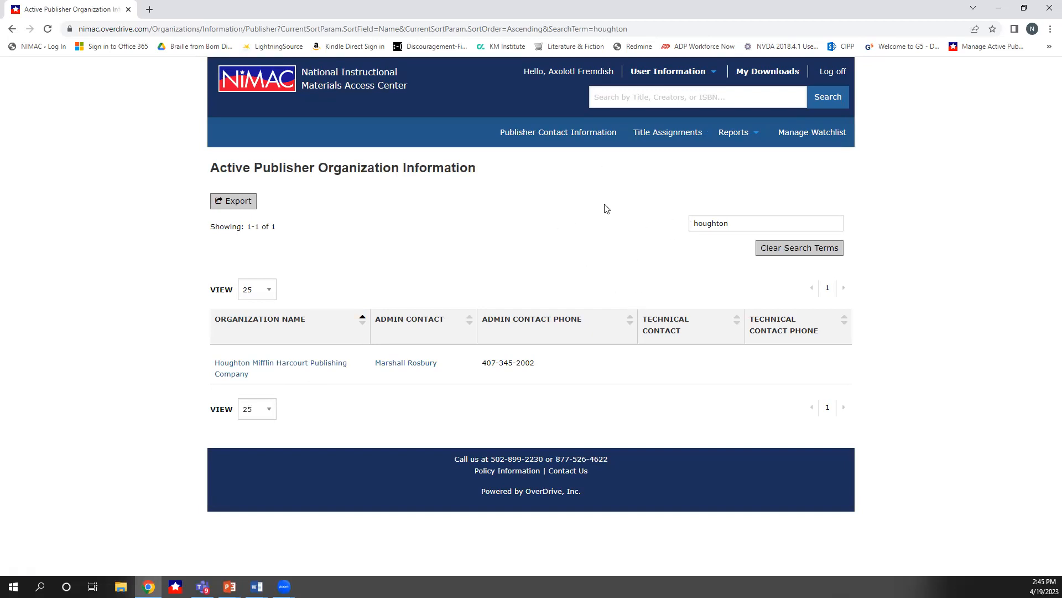
Open the Title Assignments page
click(657, 132)
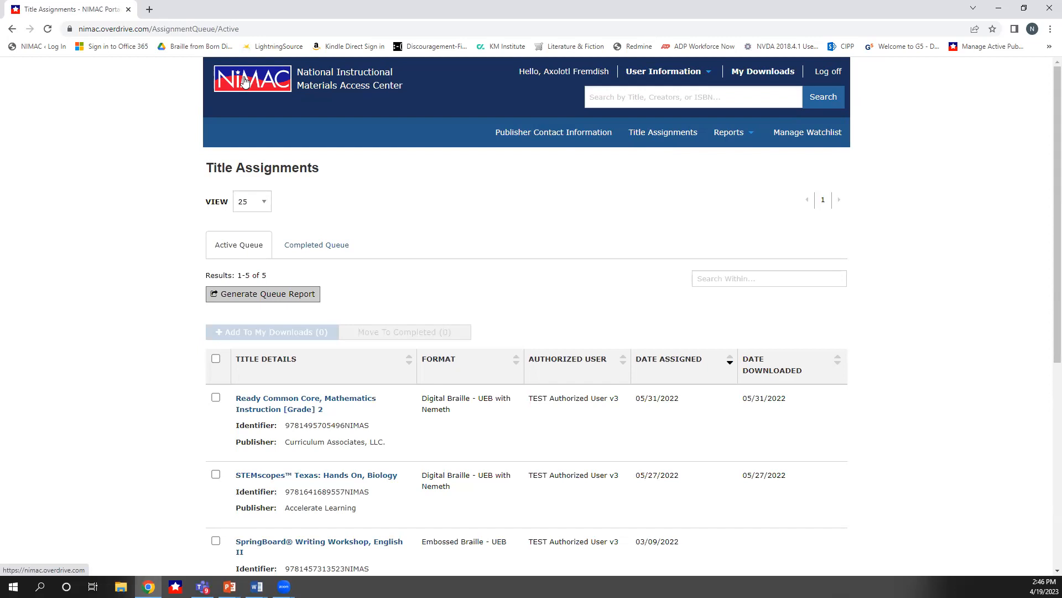
Open the My Download Activity report criteria and review the Group By options
click(734, 142)
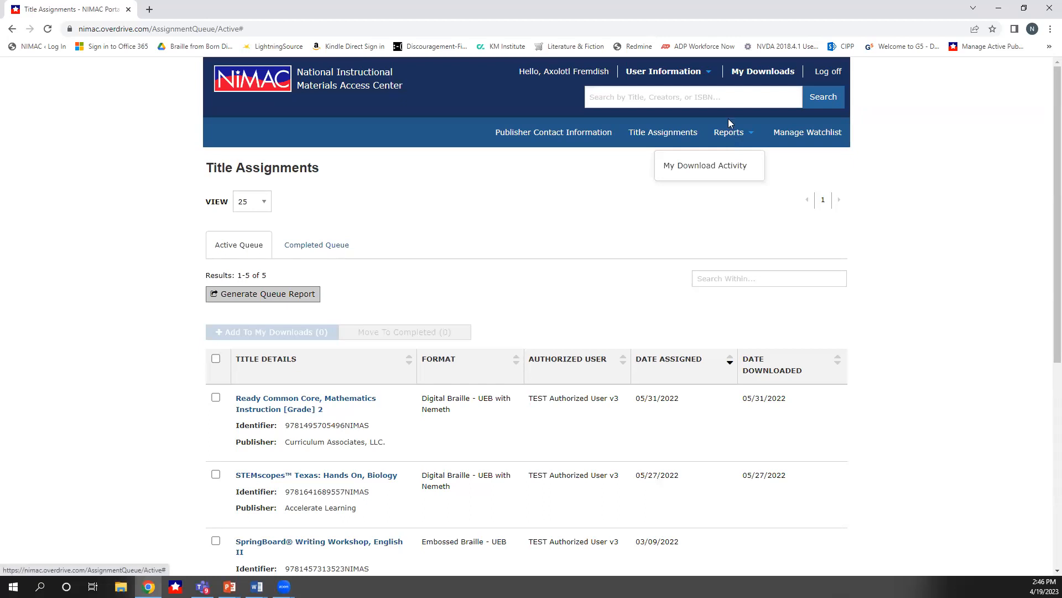
click(703, 171)
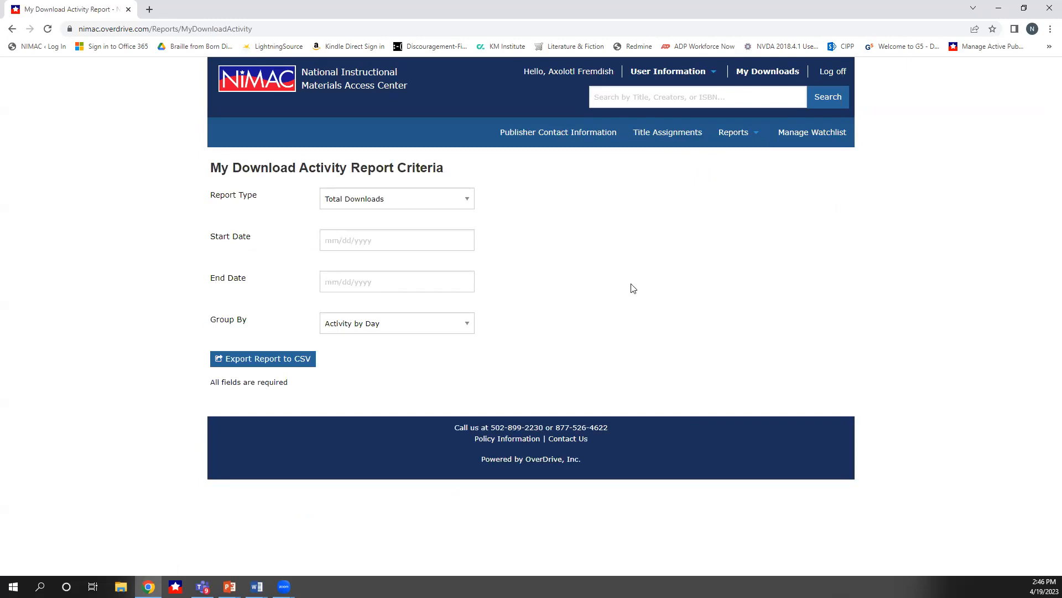
click(465, 326)
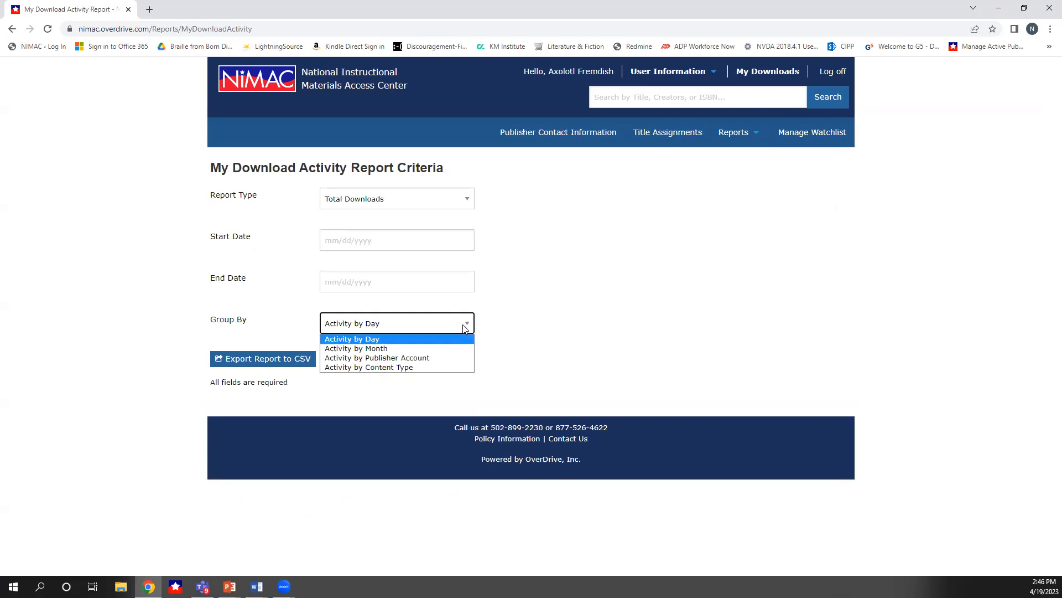
click(544, 309)
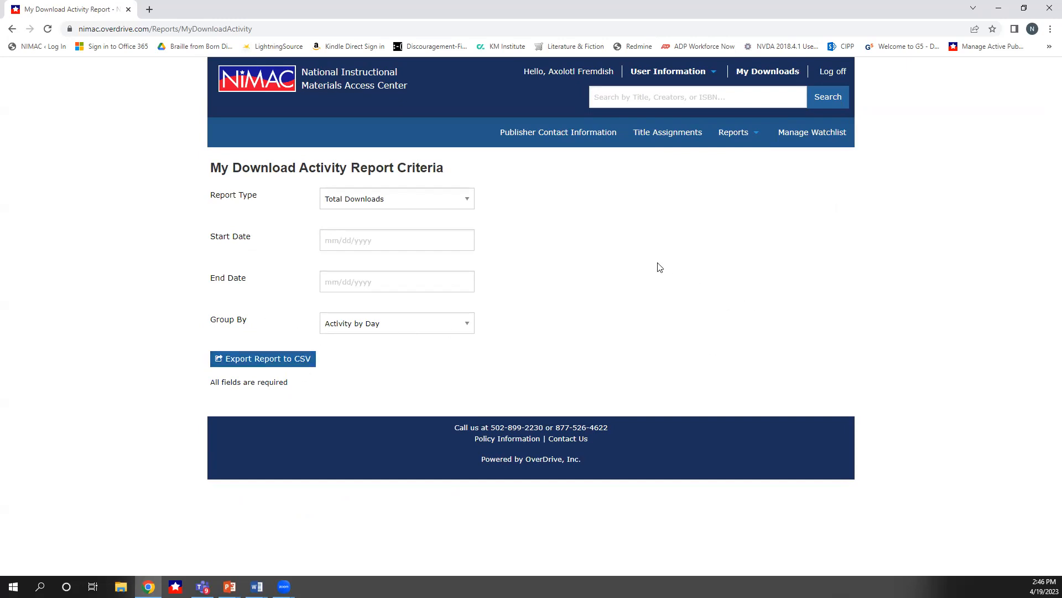
mouse_move(737, 147)
click(822, 138)
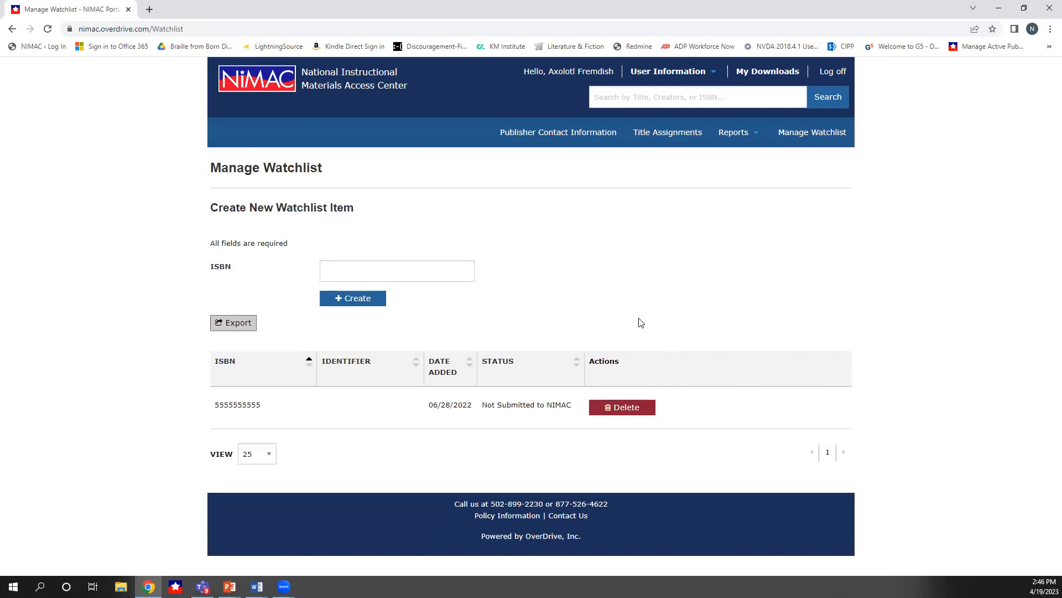
click(409, 270)
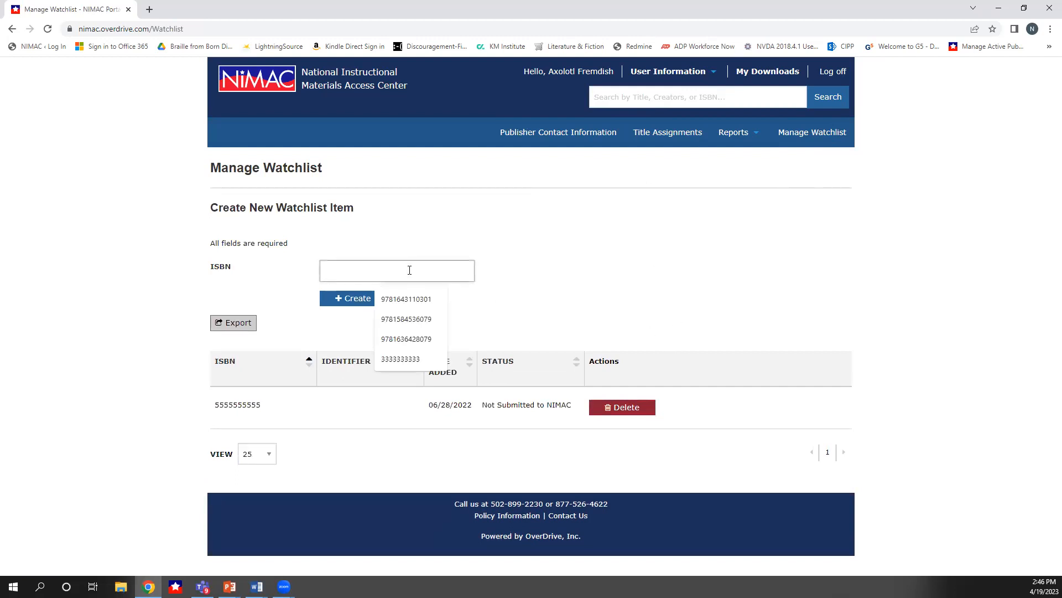
text(555)
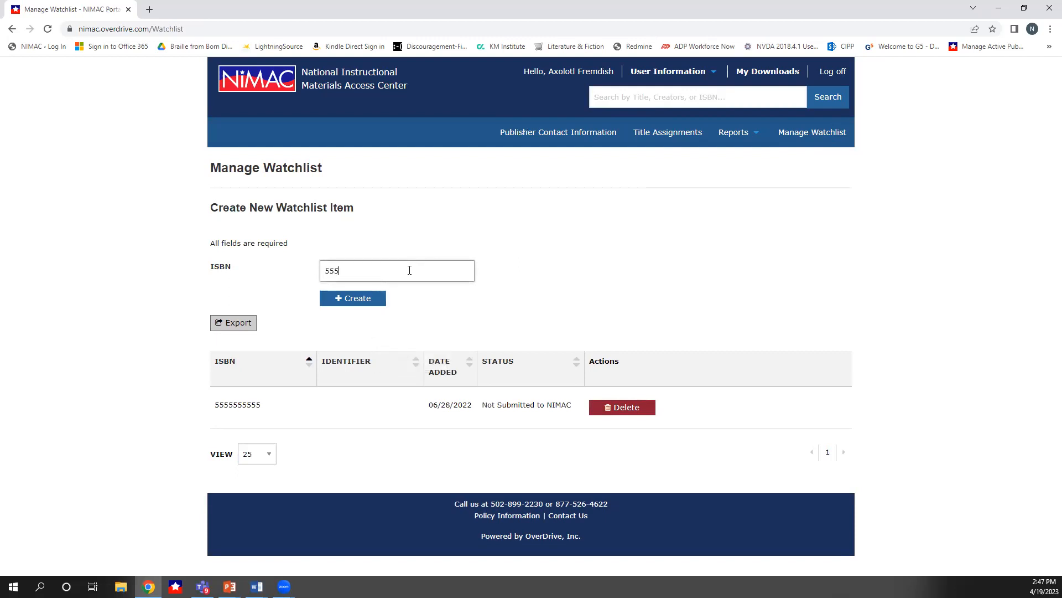
text(5555555)
click(350, 300)
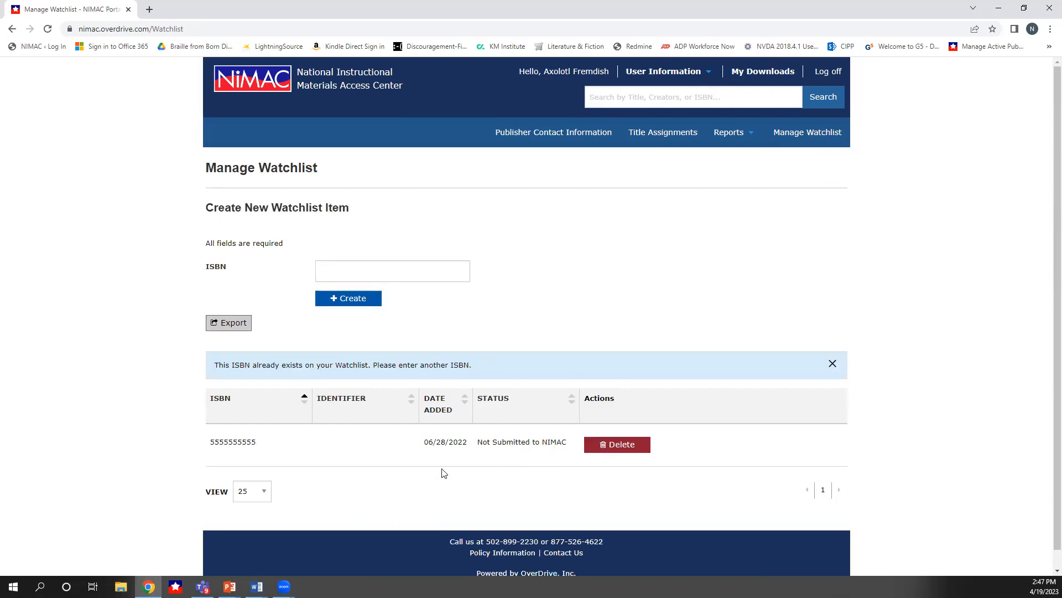
Examine the existing watchlist entry's ISBN and status
drag(258, 442, 210, 441)
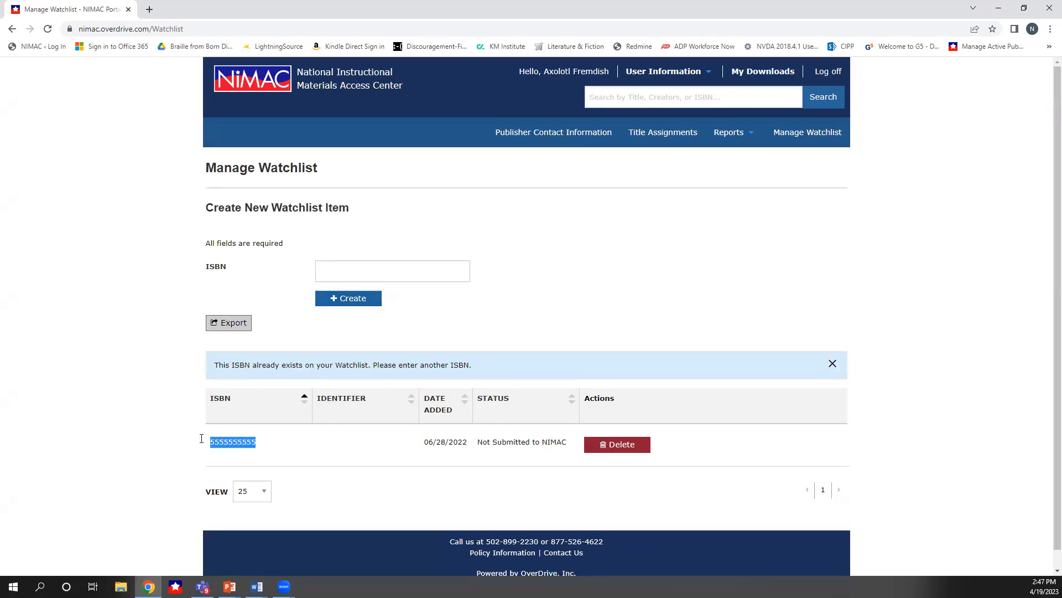
drag(568, 442, 477, 440)
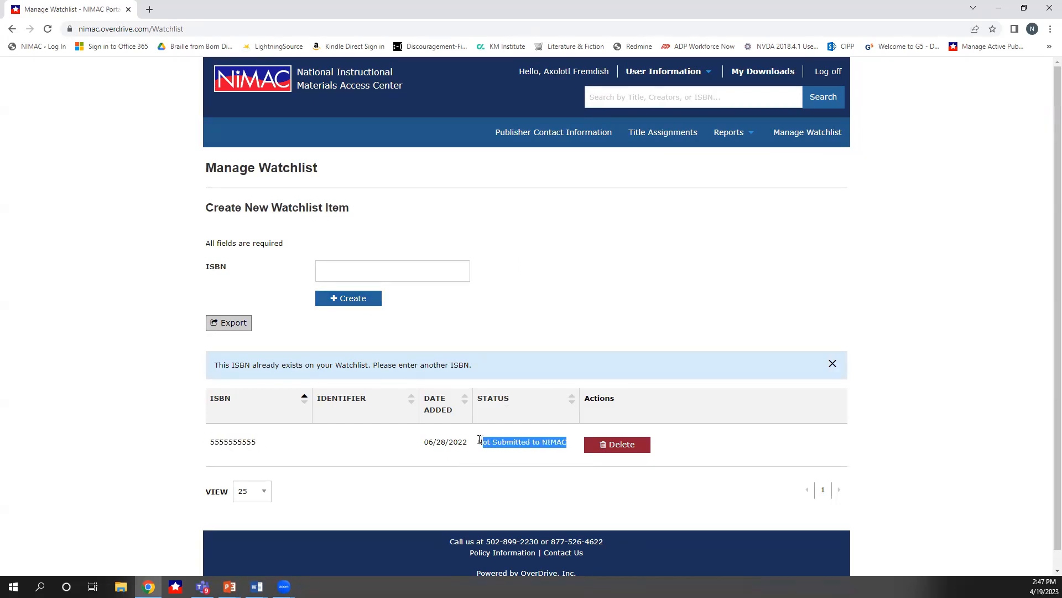
click(515, 510)
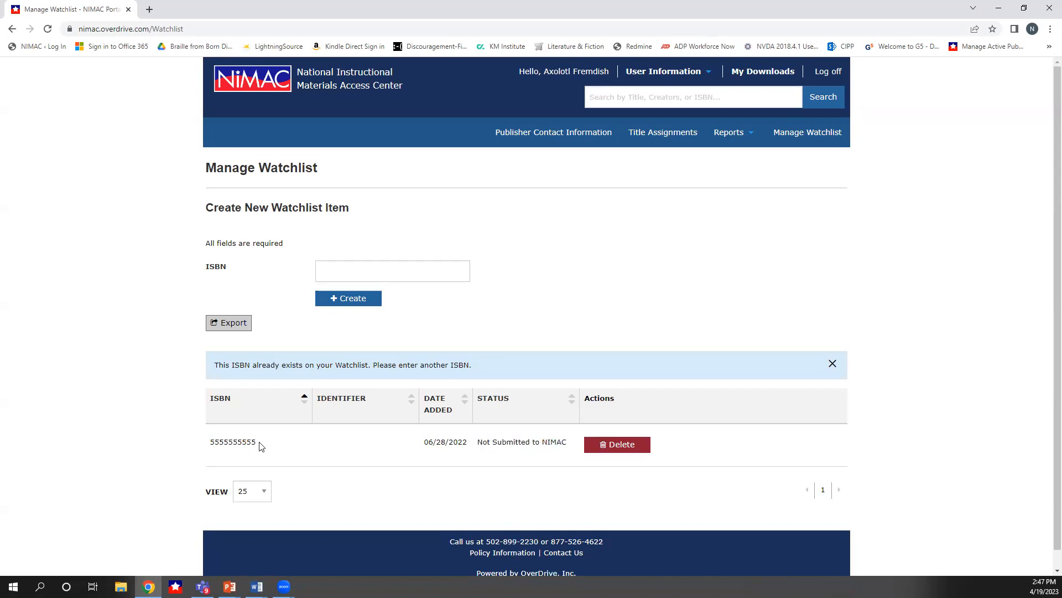
drag(261, 446, 207, 443)
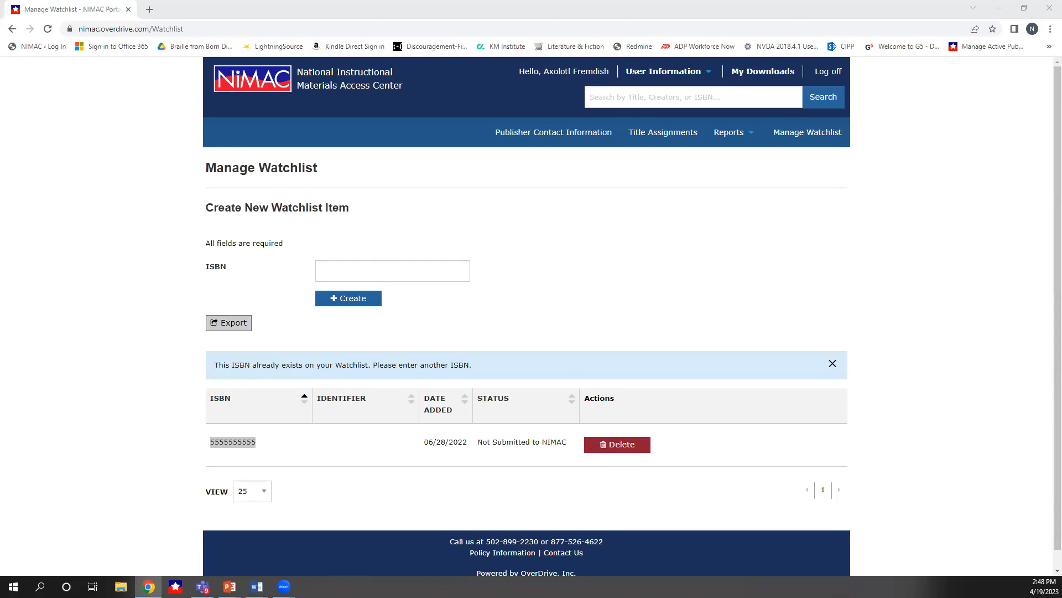
click(570, 446)
drag(570, 445, 475, 445)
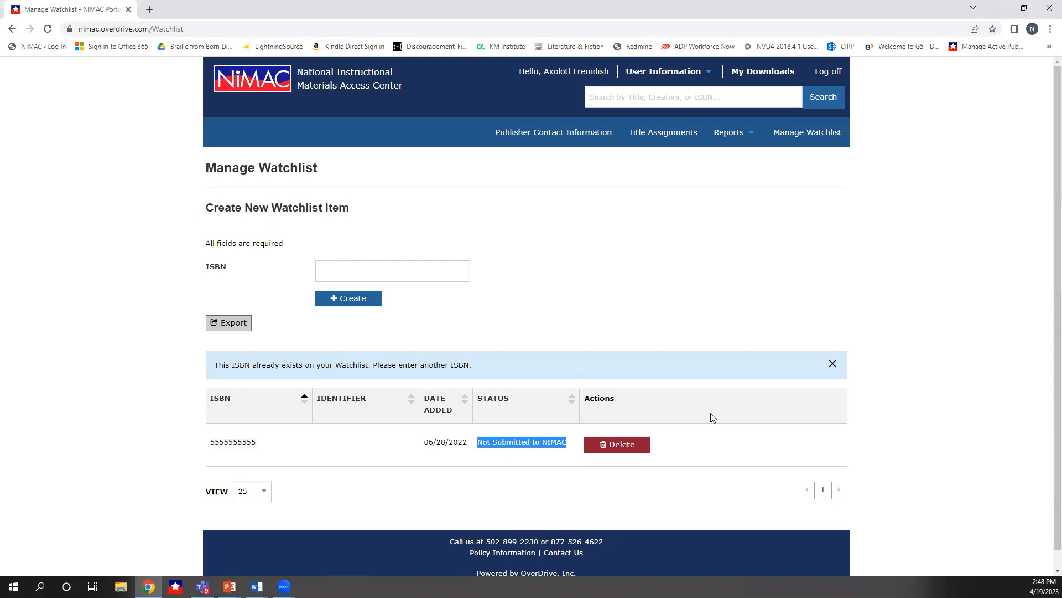
scroll(742, 396, down, 1)
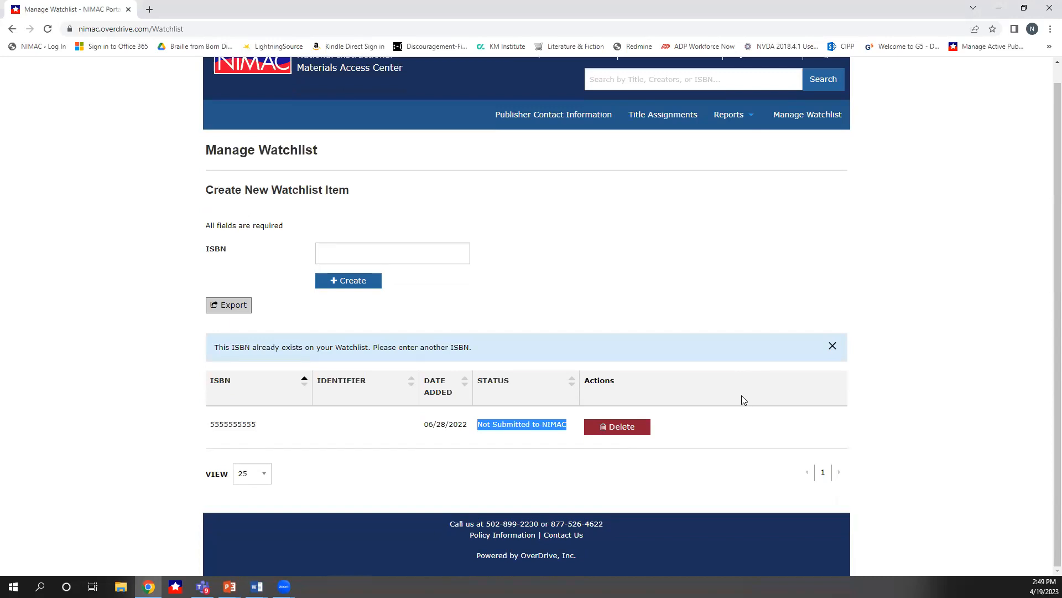
click(621, 284)
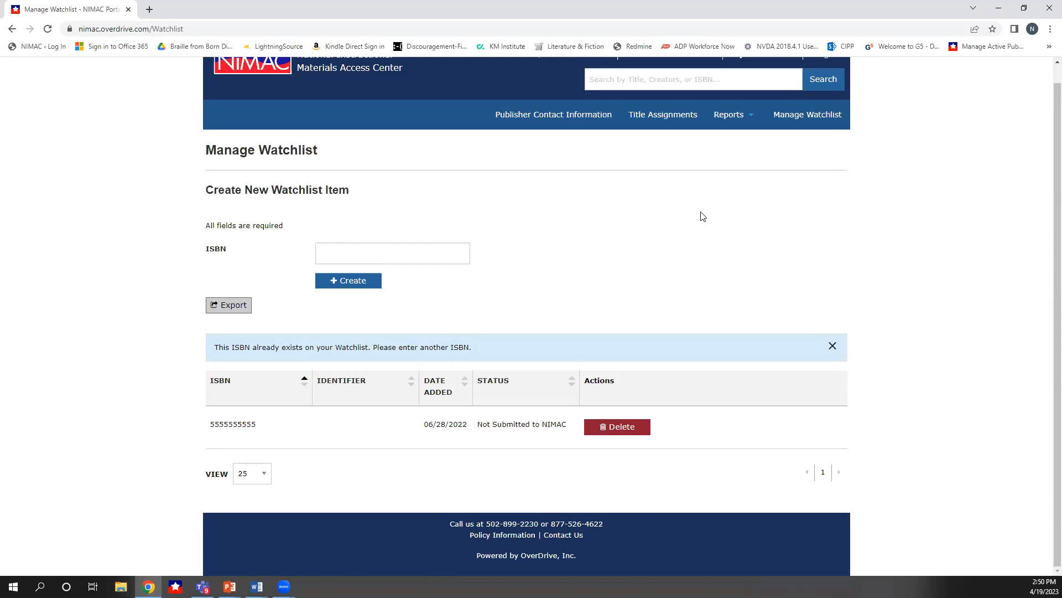
Return to the Title Assignments home page and scroll through the active queue of titles
scroll(758, 222, up, 1)
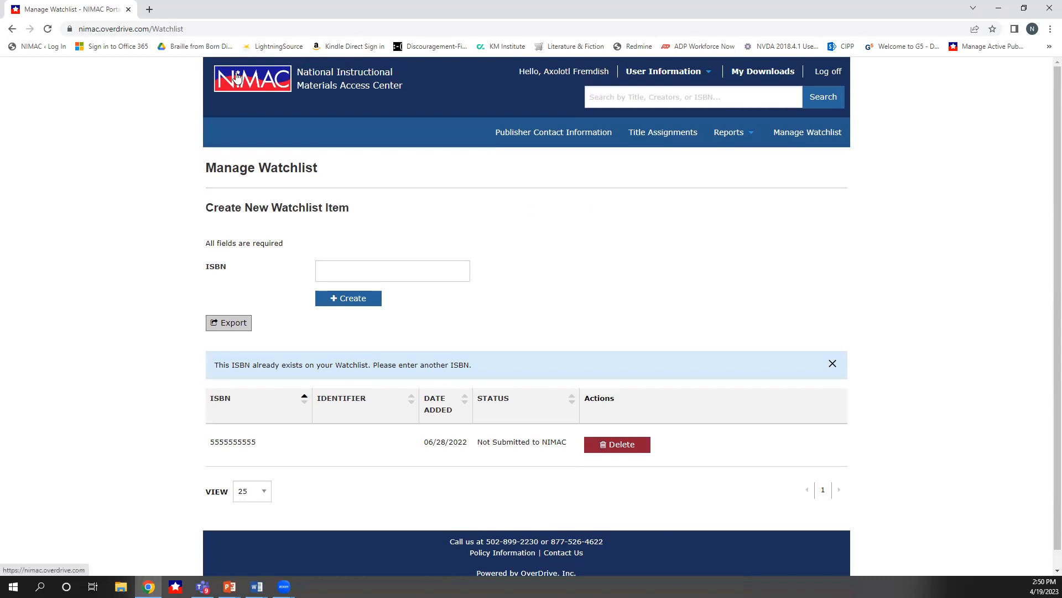
click(237, 76)
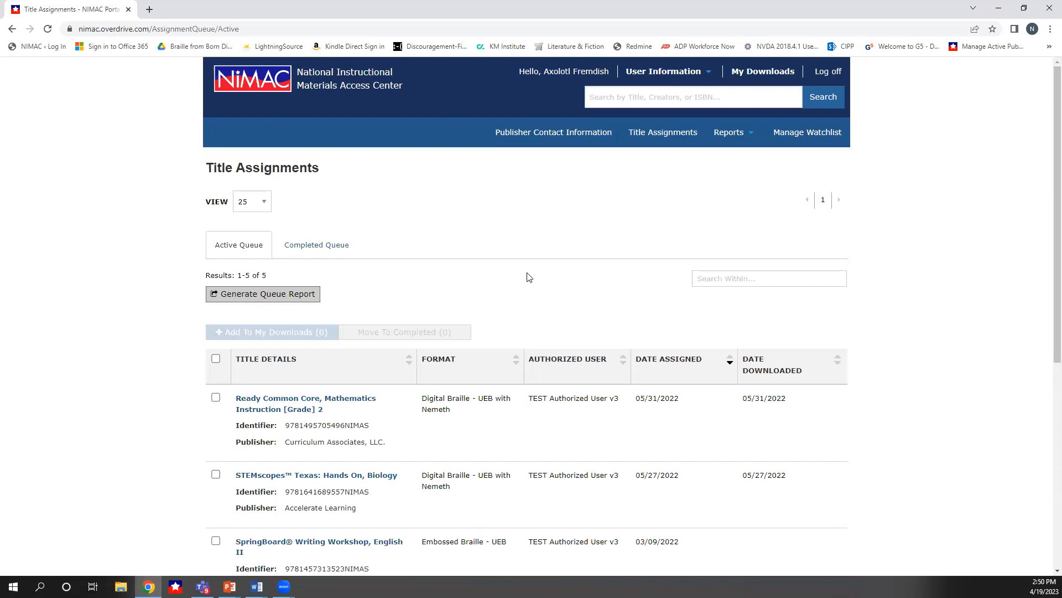
scroll(586, 299, down, 1)
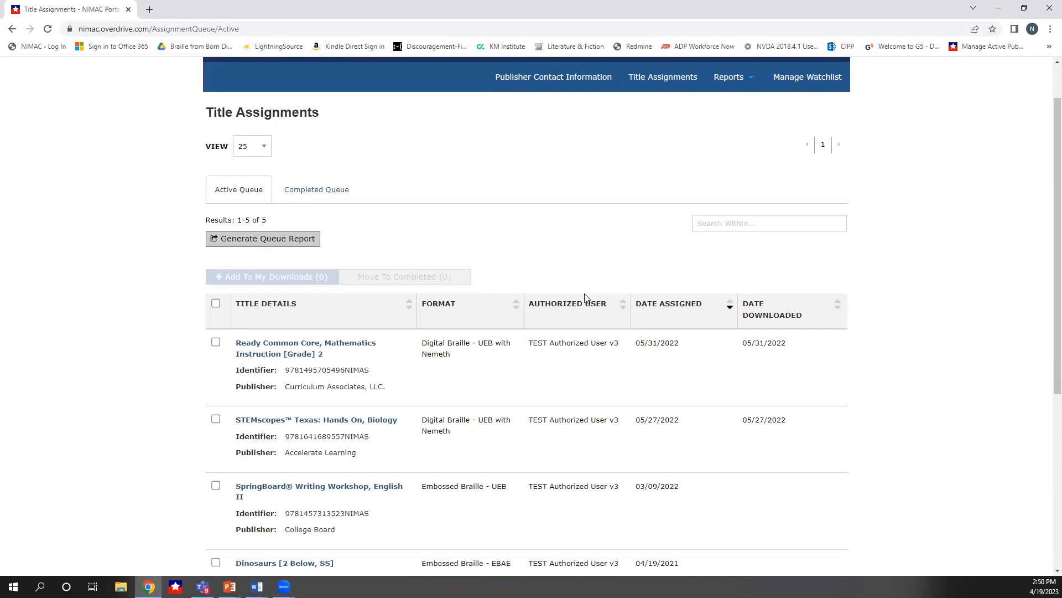
scroll(586, 298, down, 3)
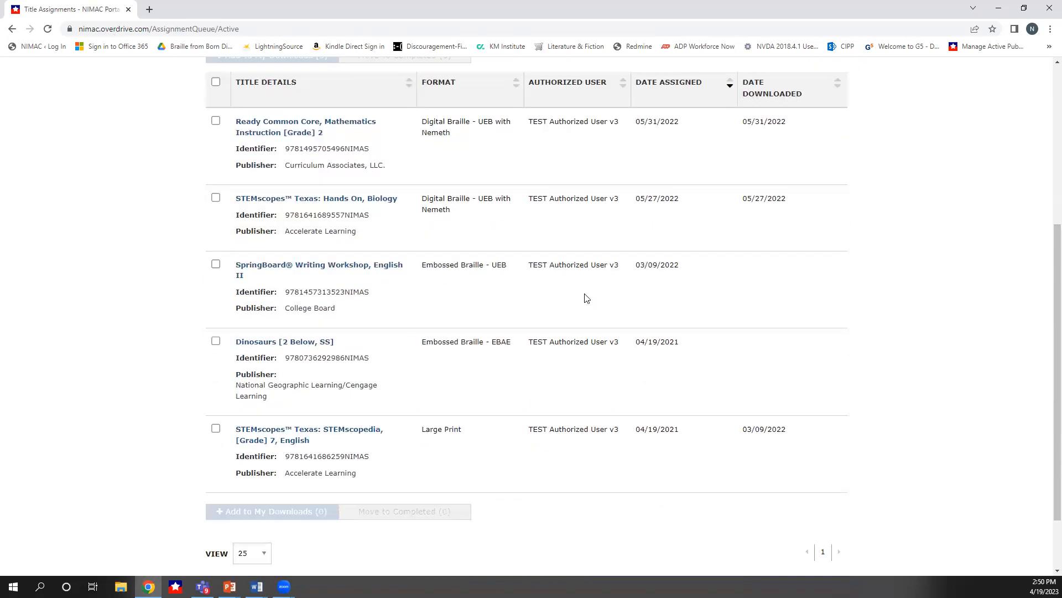
scroll(587, 298, up, 4)
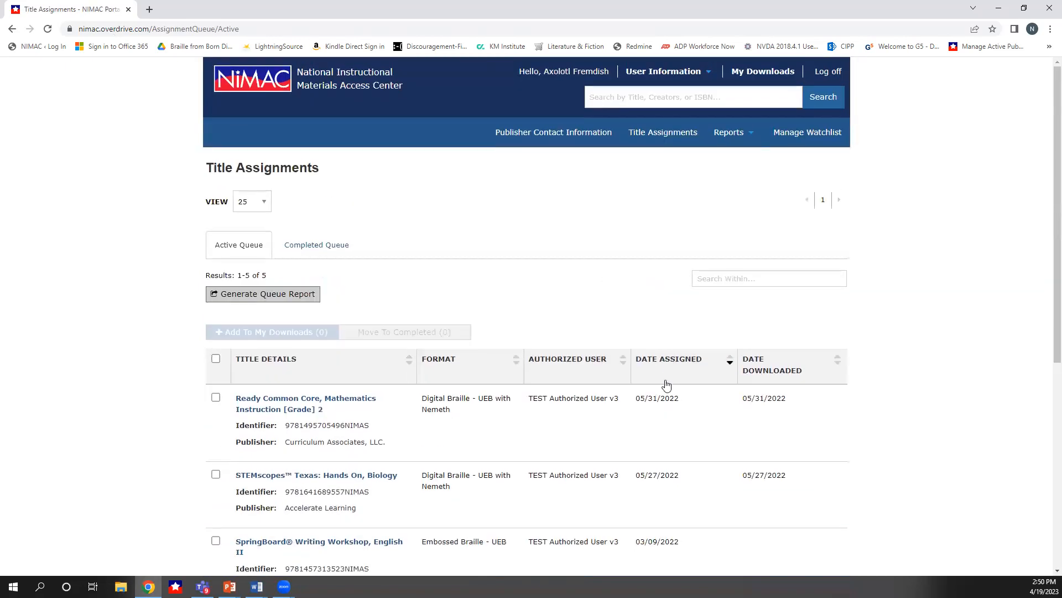
scroll(667, 382, down, 6)
scroll(666, 385, up, 6)
scroll(677, 456, down, 3)
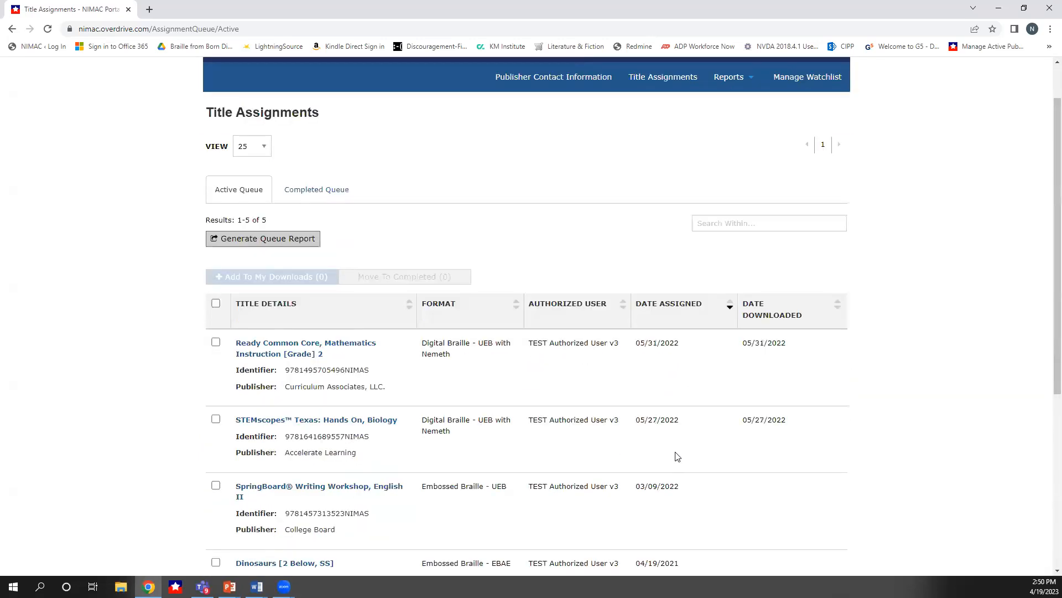
scroll(676, 454, down, 1)
scroll(676, 452, up, 5)
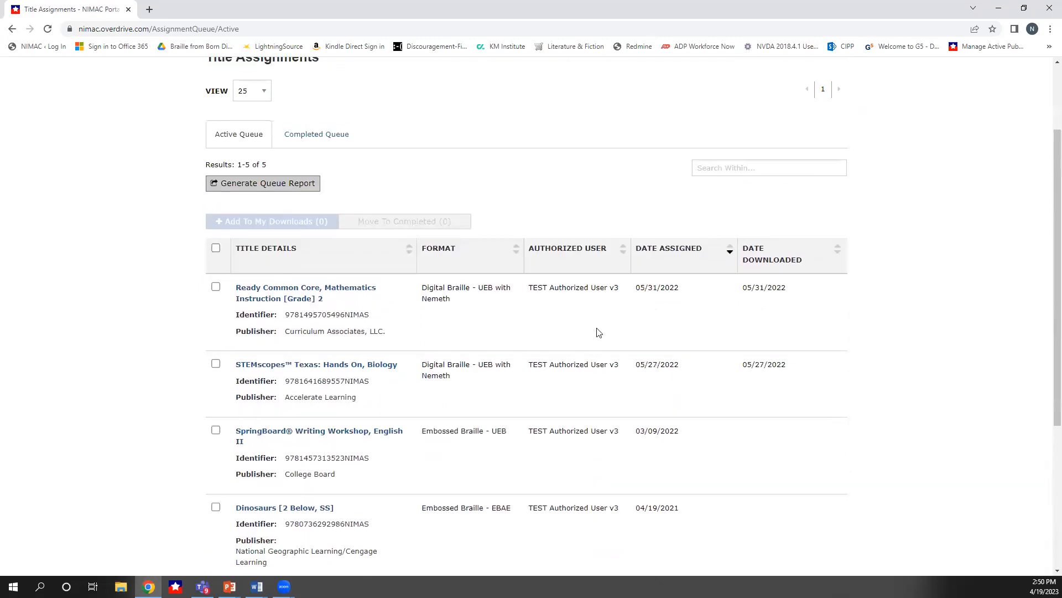
Review the page-size options and browse the Completed Queue before returning to the Active Queue
click(263, 210)
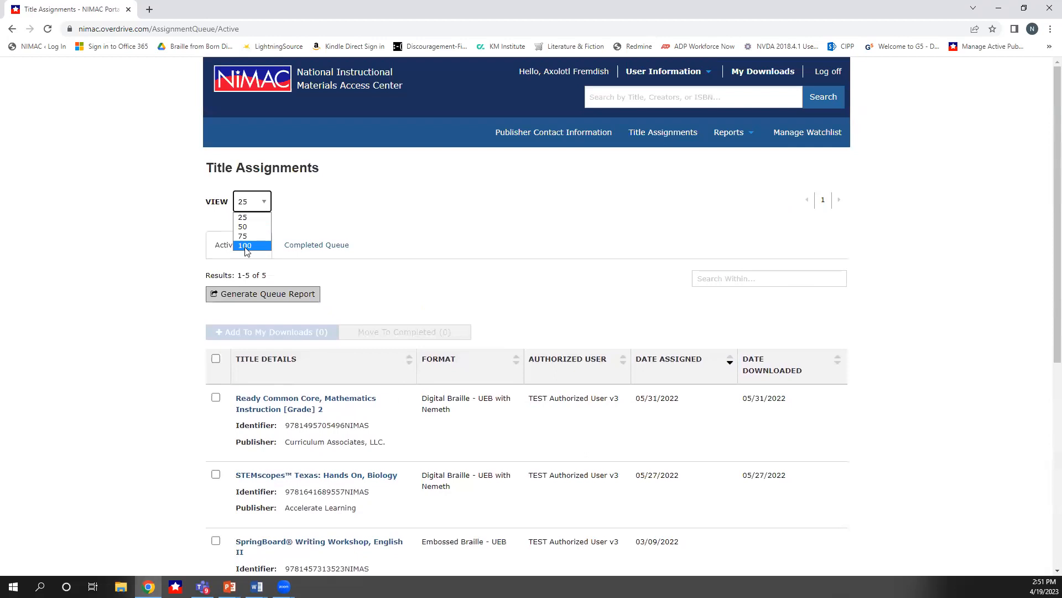
click(314, 208)
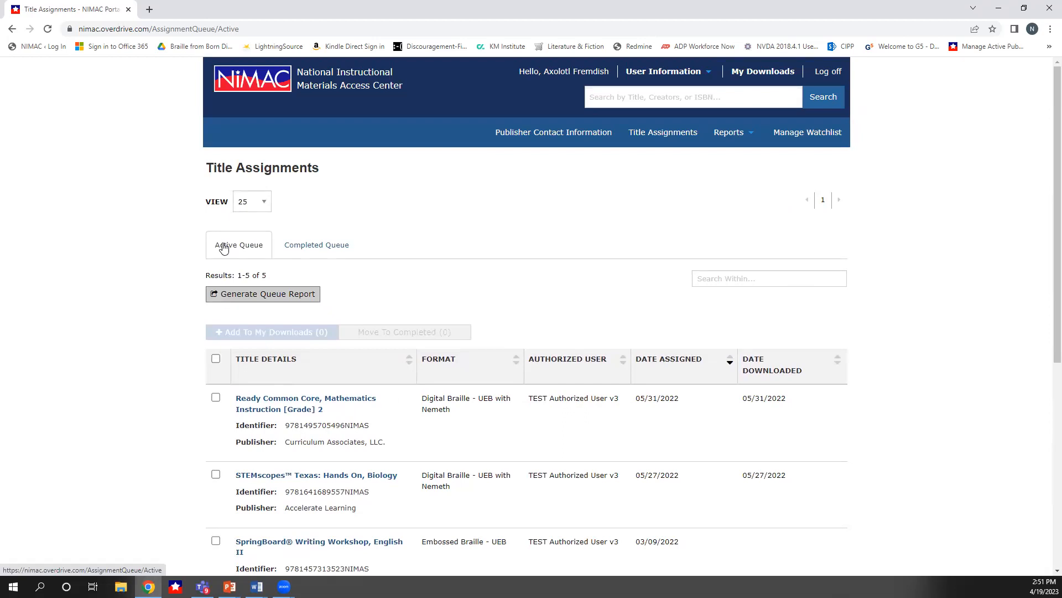
click(322, 250)
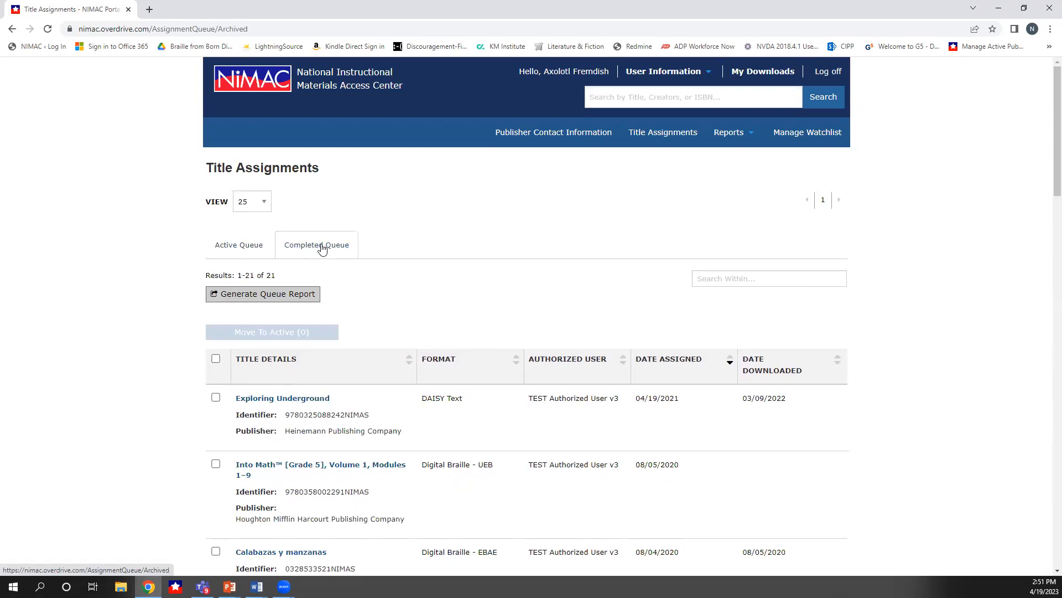
scroll(625, 437, down, 2)
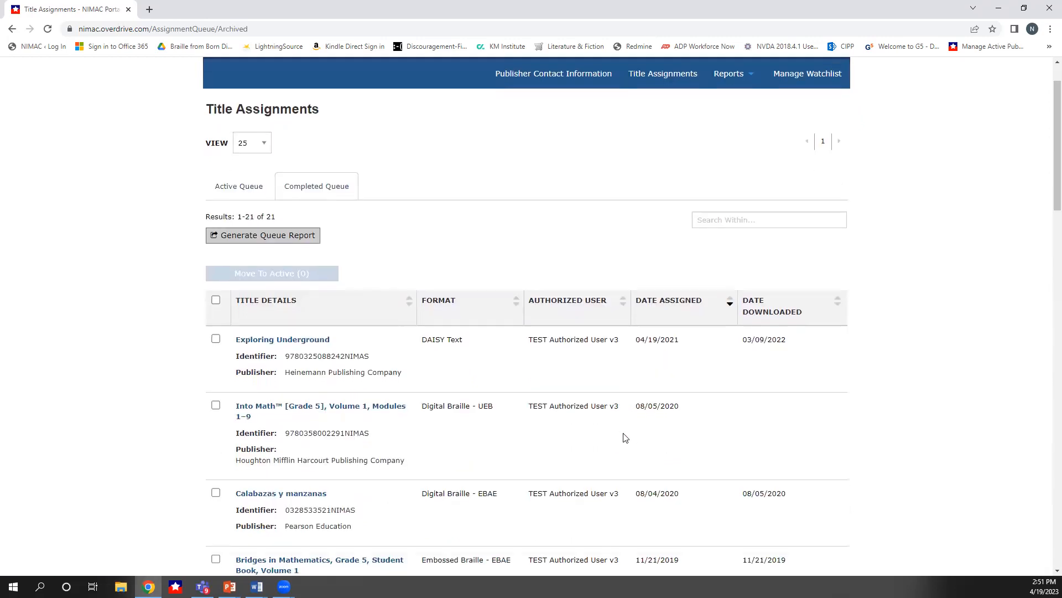
scroll(624, 437, down, 5)
scroll(625, 437, up, 5)
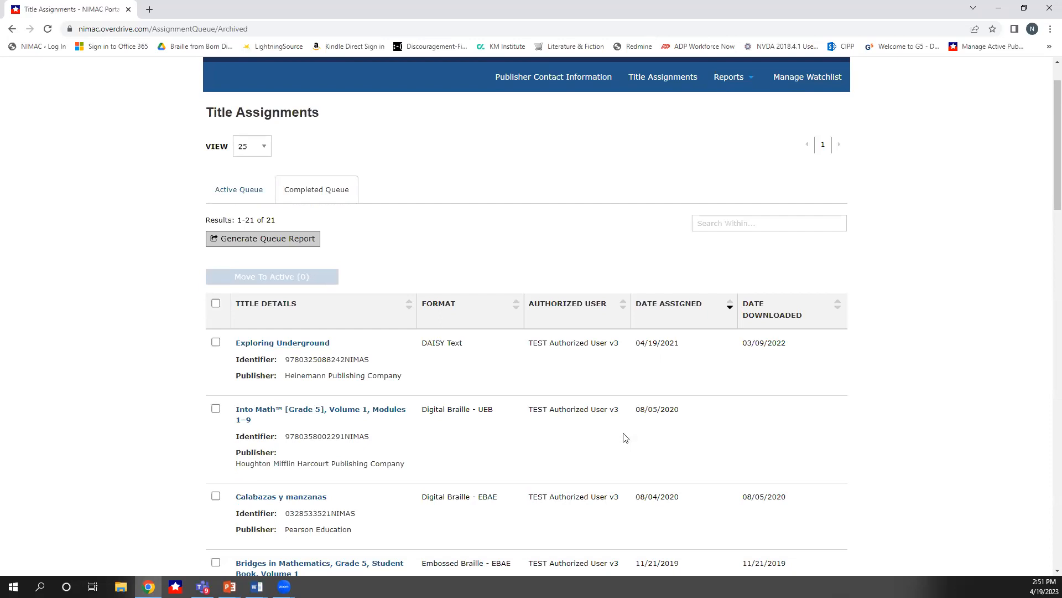
click(240, 192)
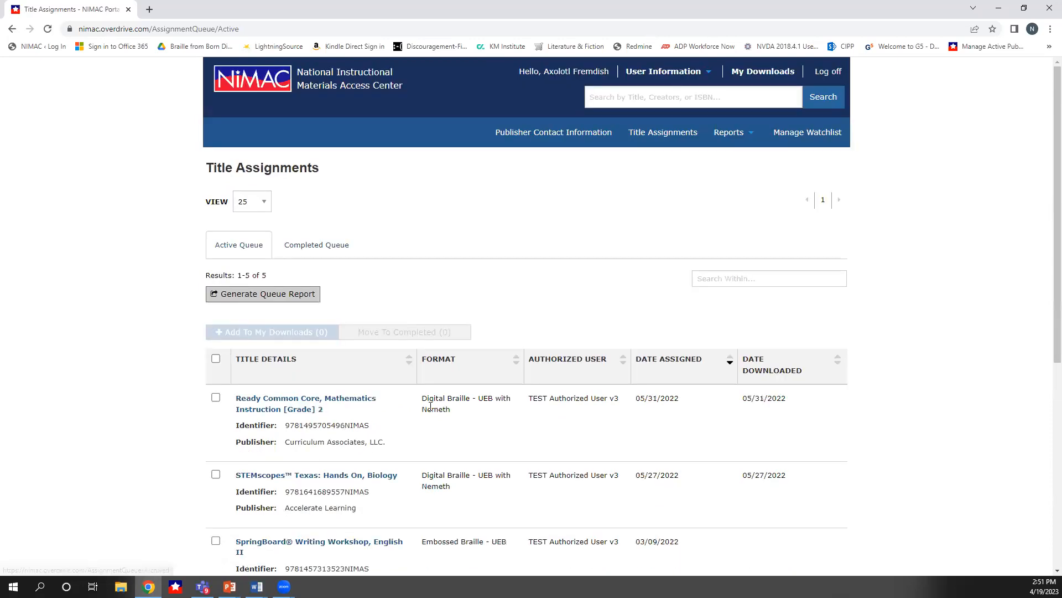
Move the SpringBoard® Writing Workshop, English II title from the Active Queue to the Completed Queue and check both queues
scroll(430, 407, down, 4)
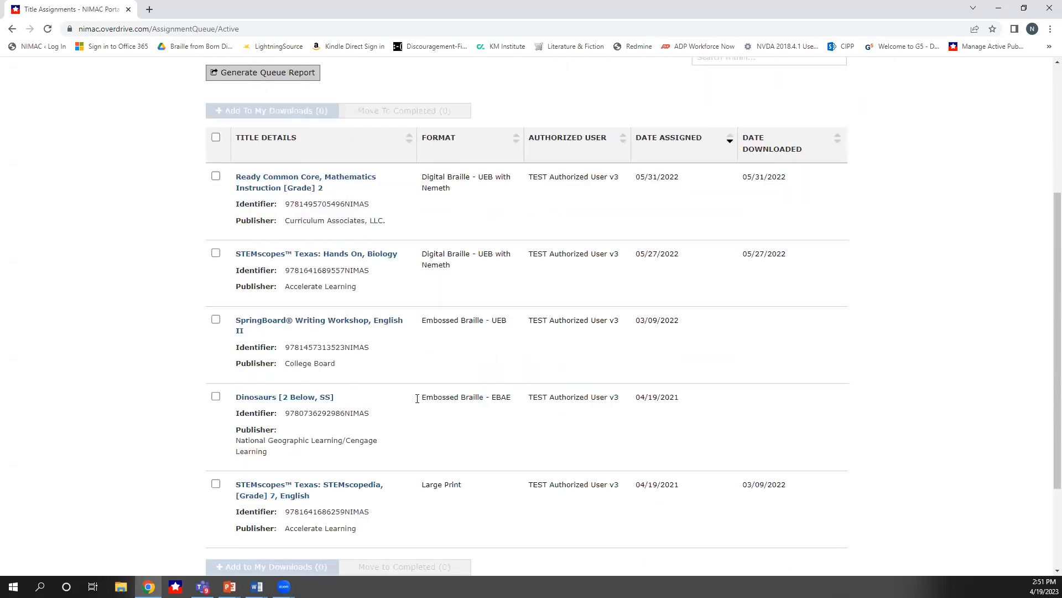
click(217, 321)
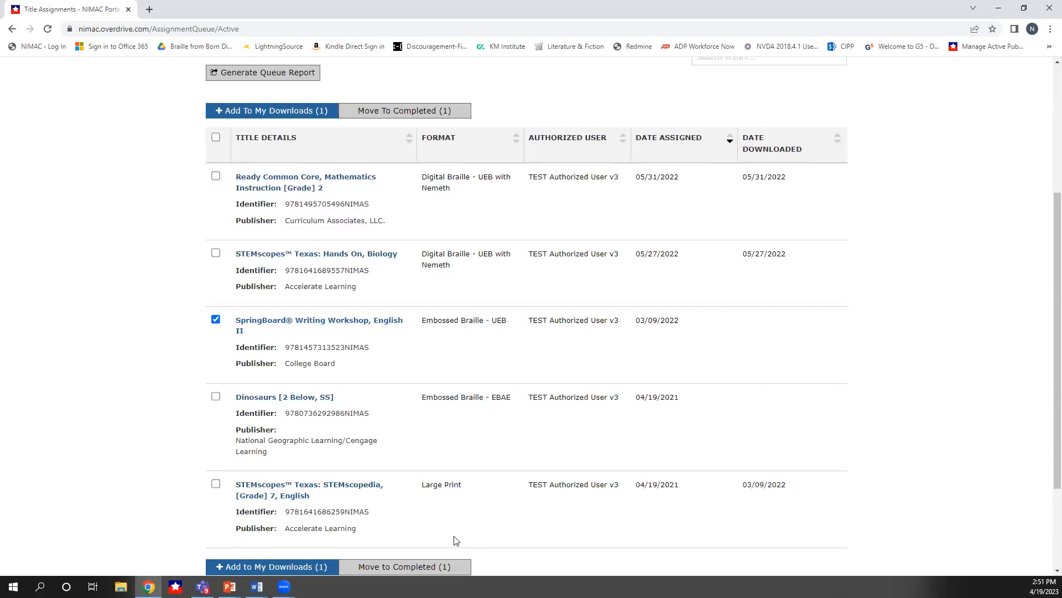
scroll(456, 539, up, 4)
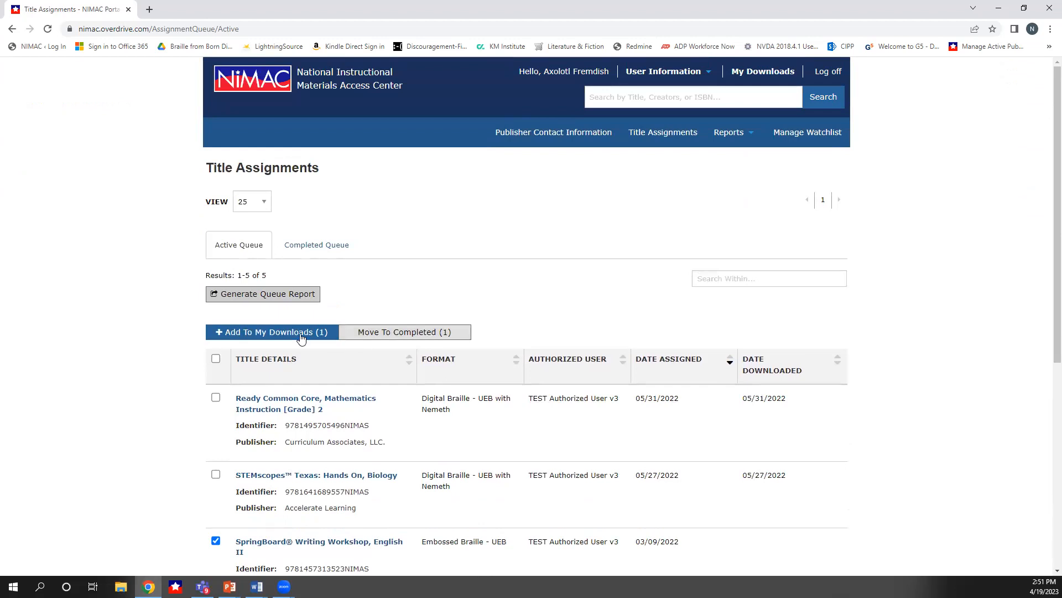
click(392, 332)
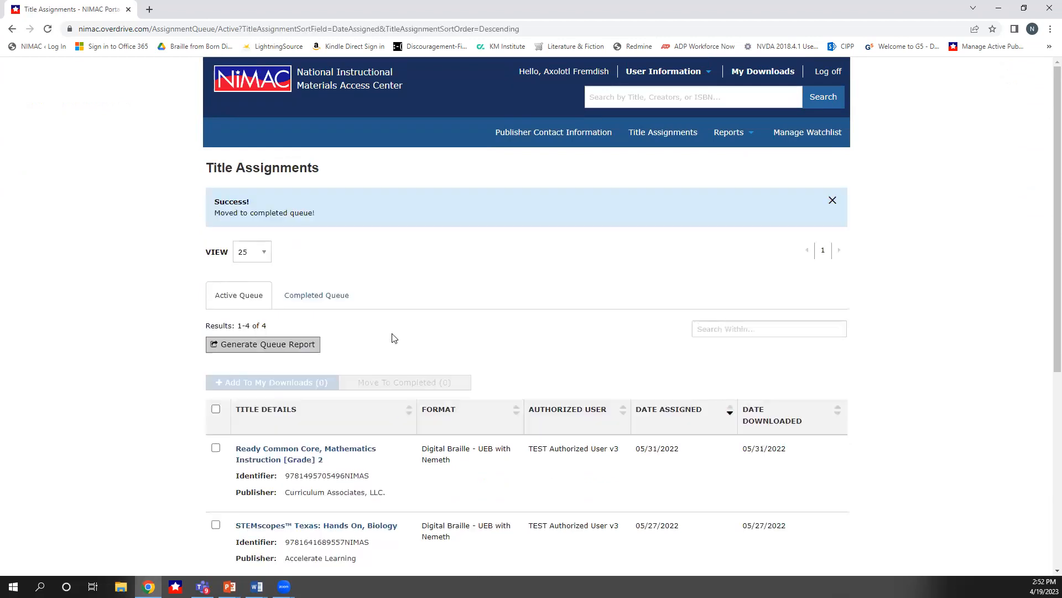
scroll(418, 351, down, 4)
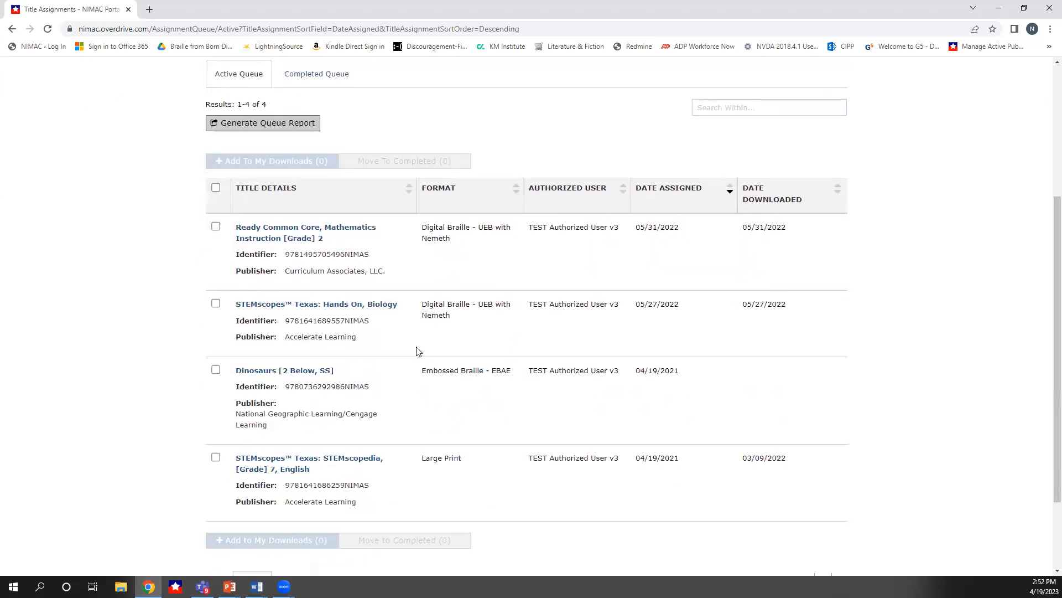
scroll(417, 351, up, 4)
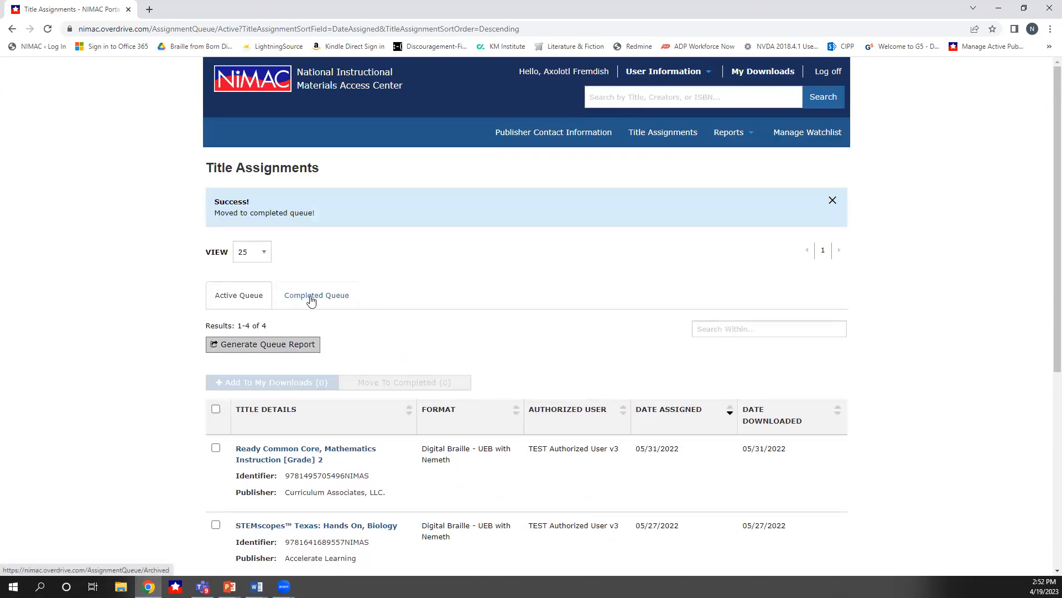
click(311, 300)
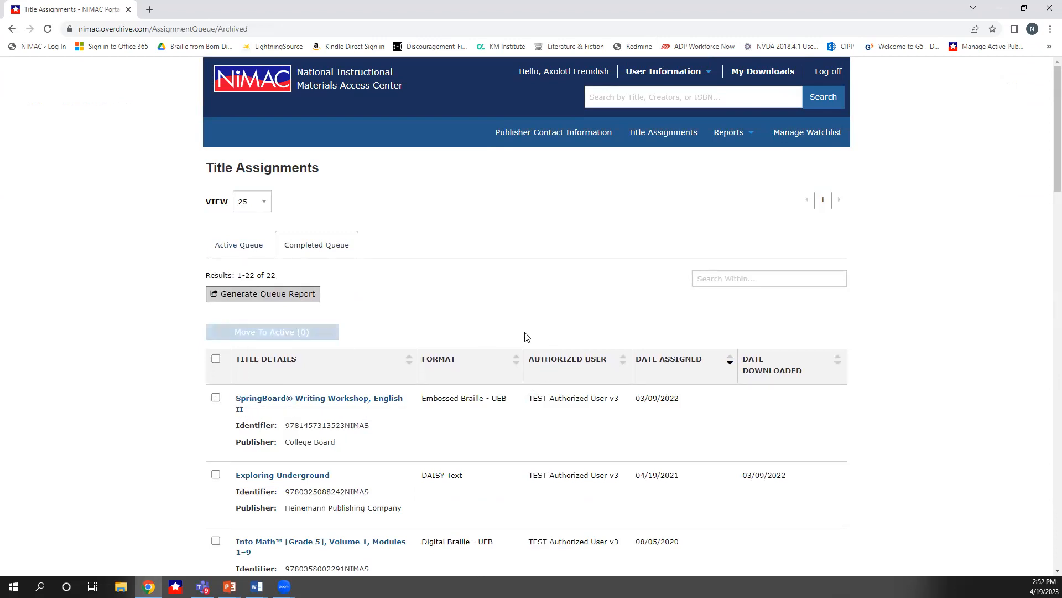
click(252, 250)
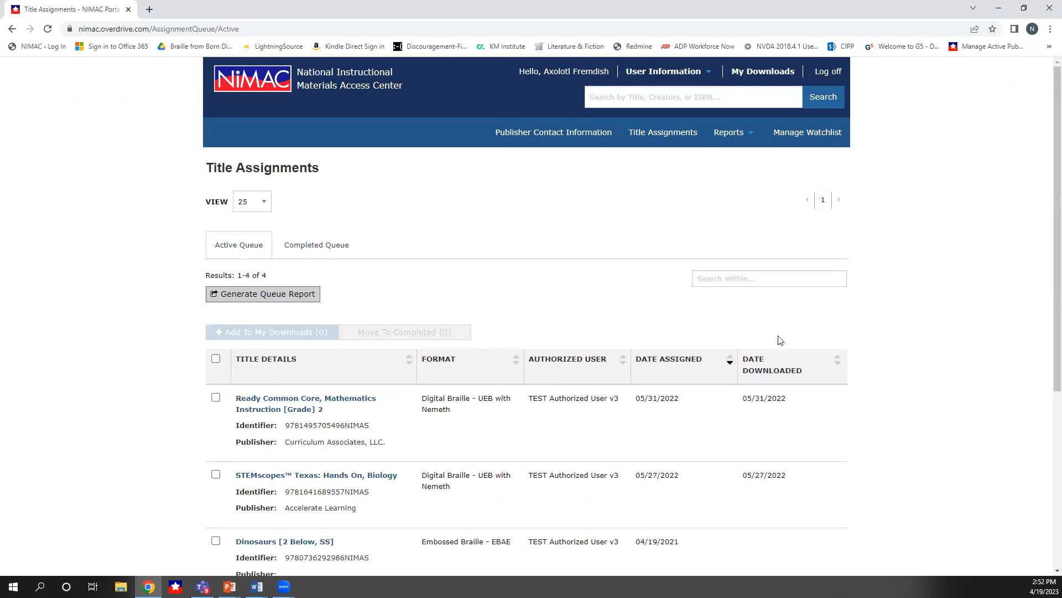
Search within the Active Queue for dinosaur, then clear the search terms
click(727, 278)
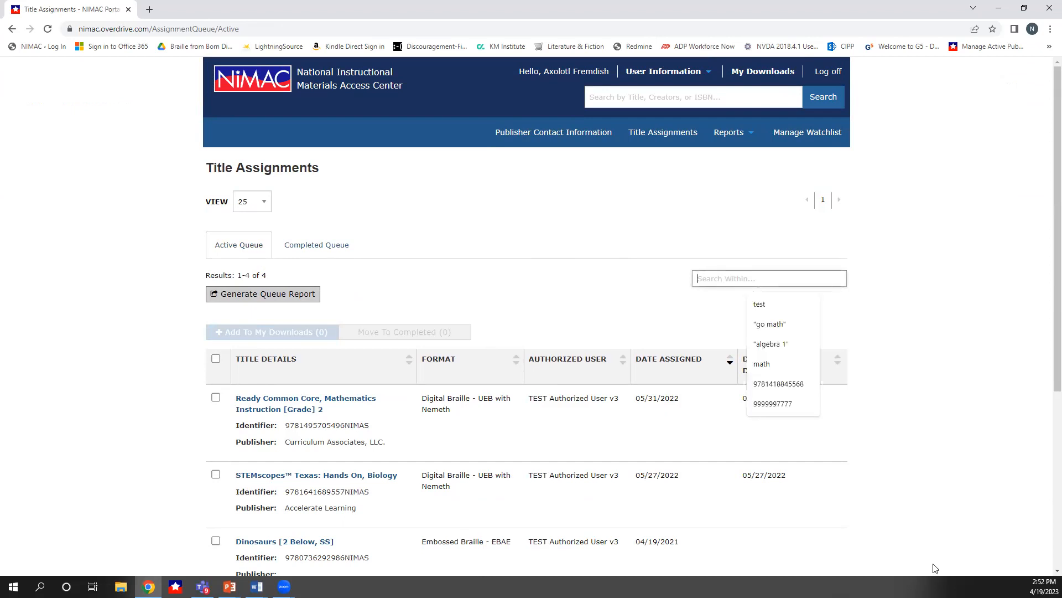
text(dinosaur)
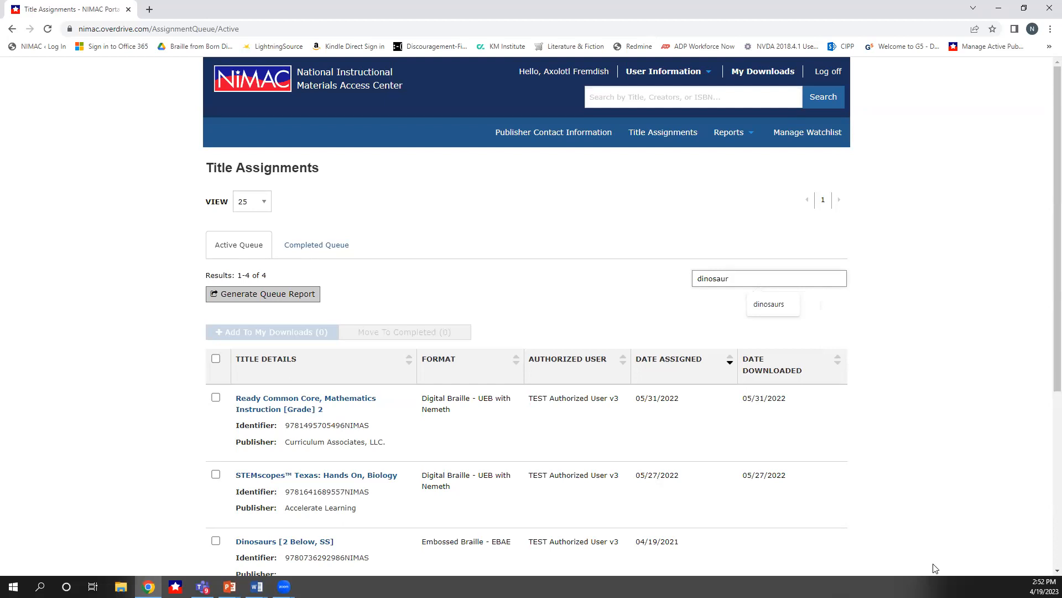
key(Return)
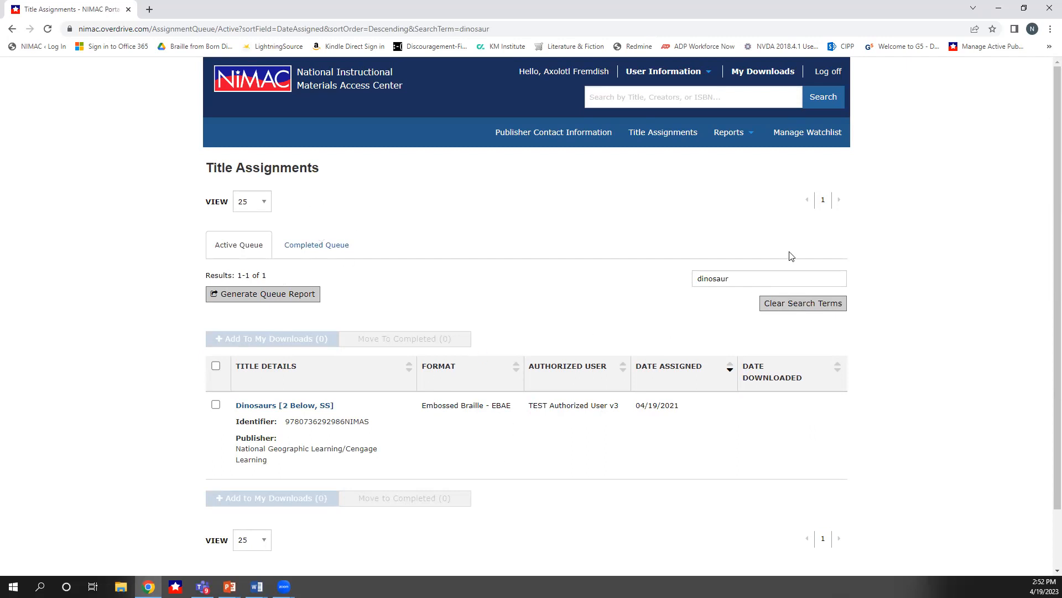
click(805, 305)
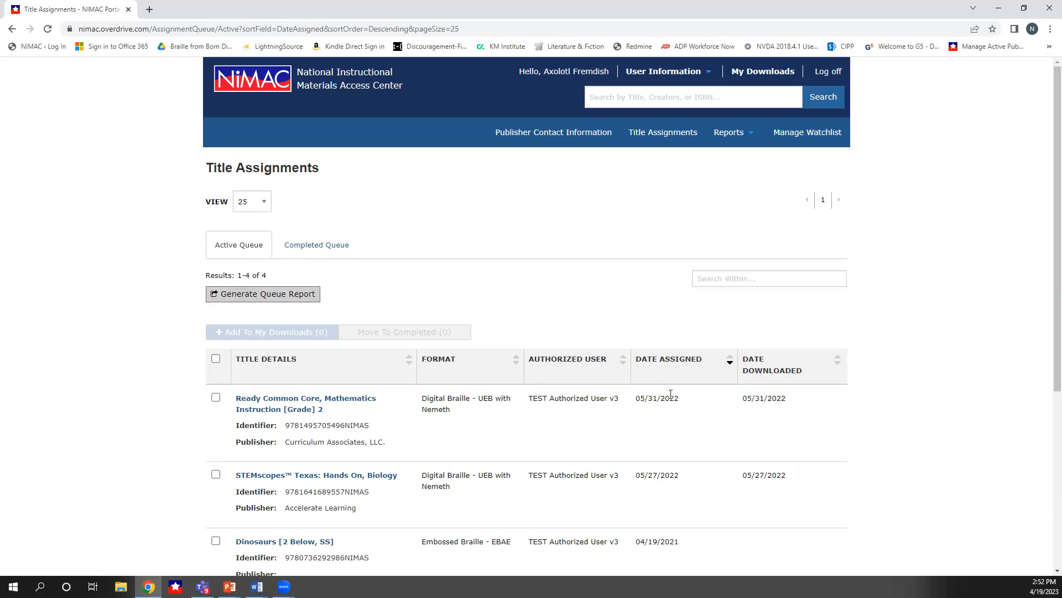
Try the select-all and individual title checkboxes in the Active Queue, ending with no titles selected
scroll(672, 396, down, 3)
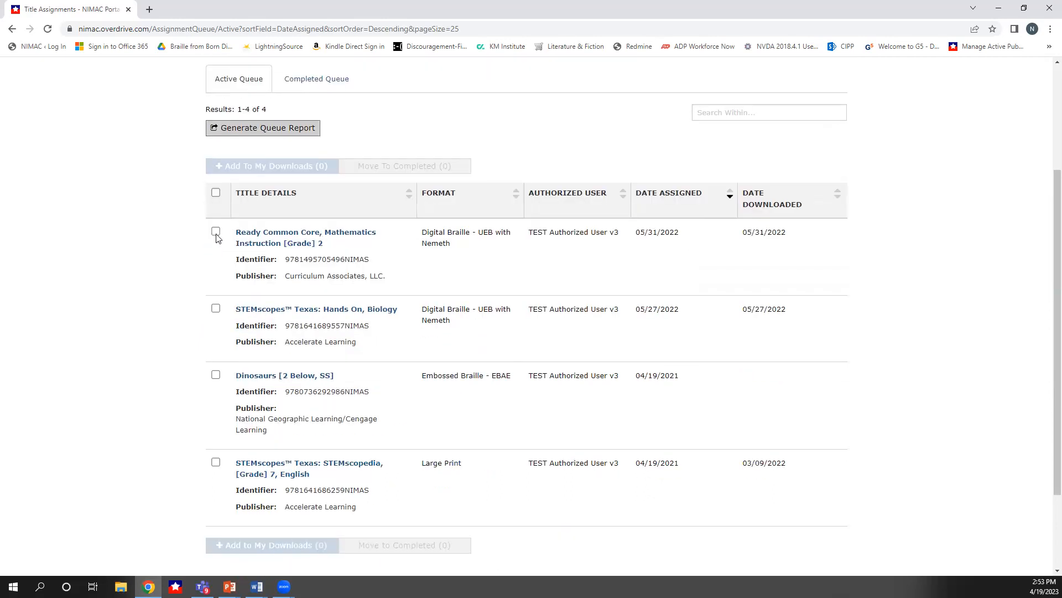
click(217, 233)
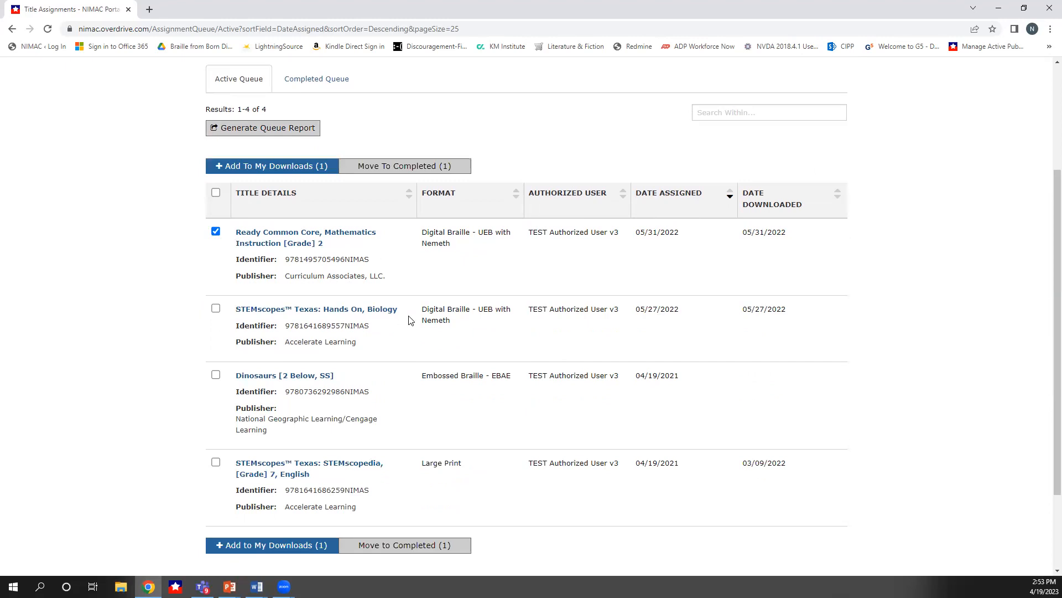
scroll(411, 320, up, 3)
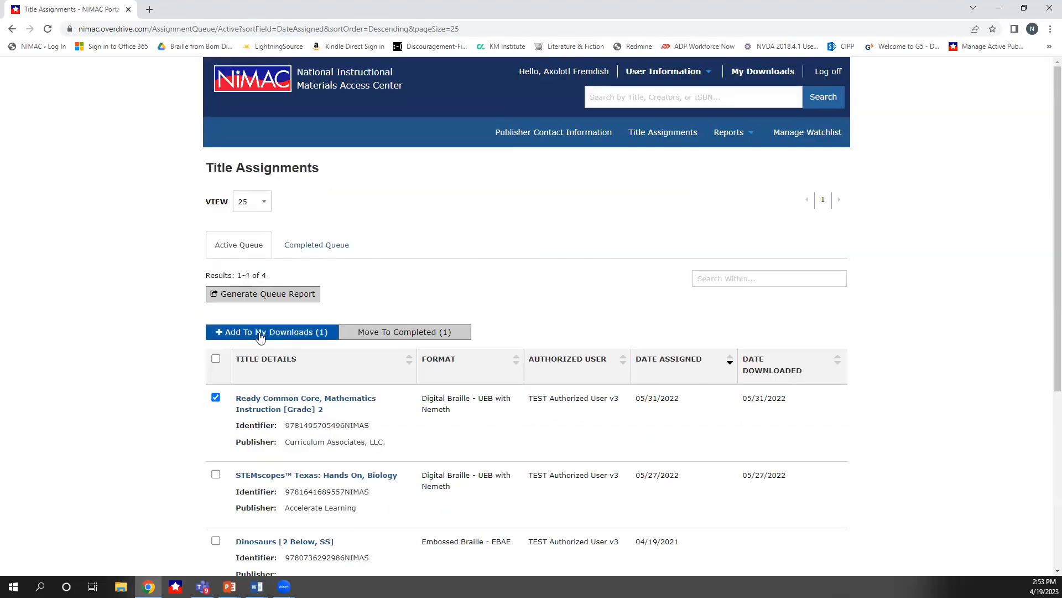
scroll(235, 339, down, 3)
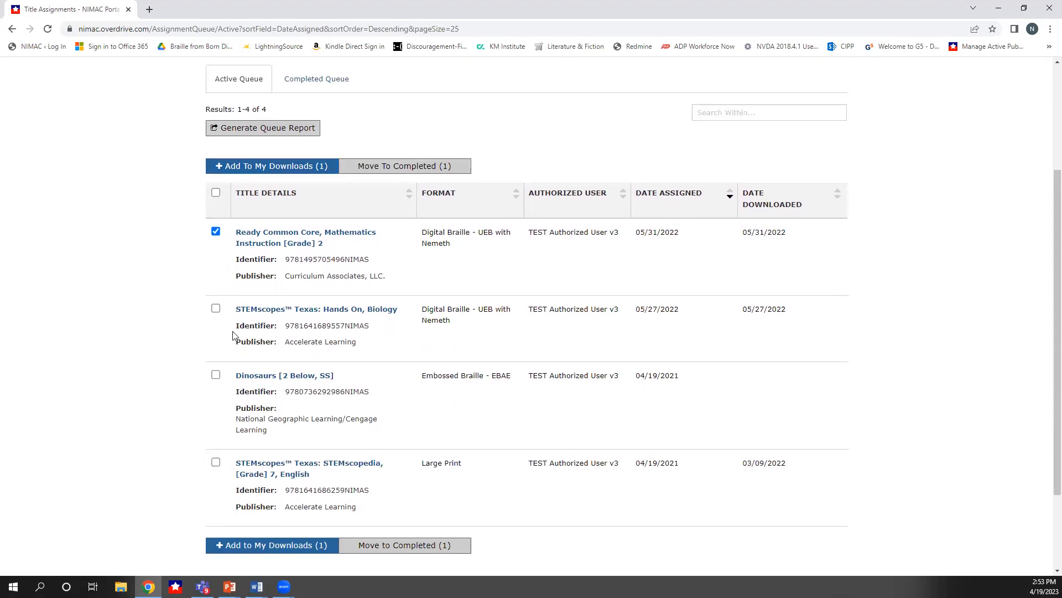
click(216, 193)
click(215, 193)
click(216, 193)
click(216, 193)
double_click(216, 193)
click(216, 194)
click(216, 462)
click(215, 375)
click(216, 309)
click(215, 193)
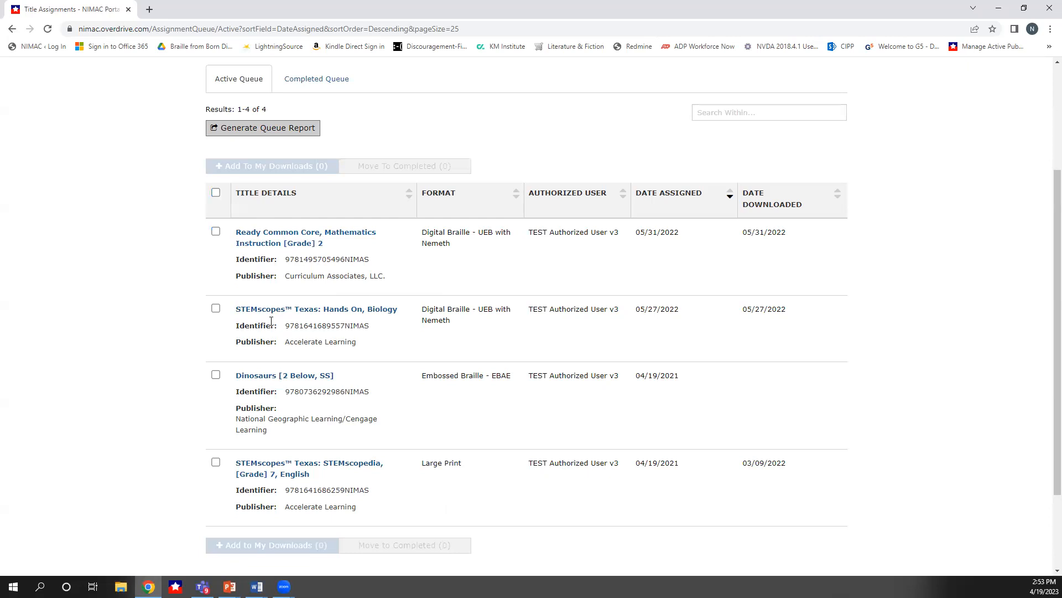
Select the Ready Common Core, Mathematics Instruction [Grade] 2 title and add it to My Downloads
click(216, 231)
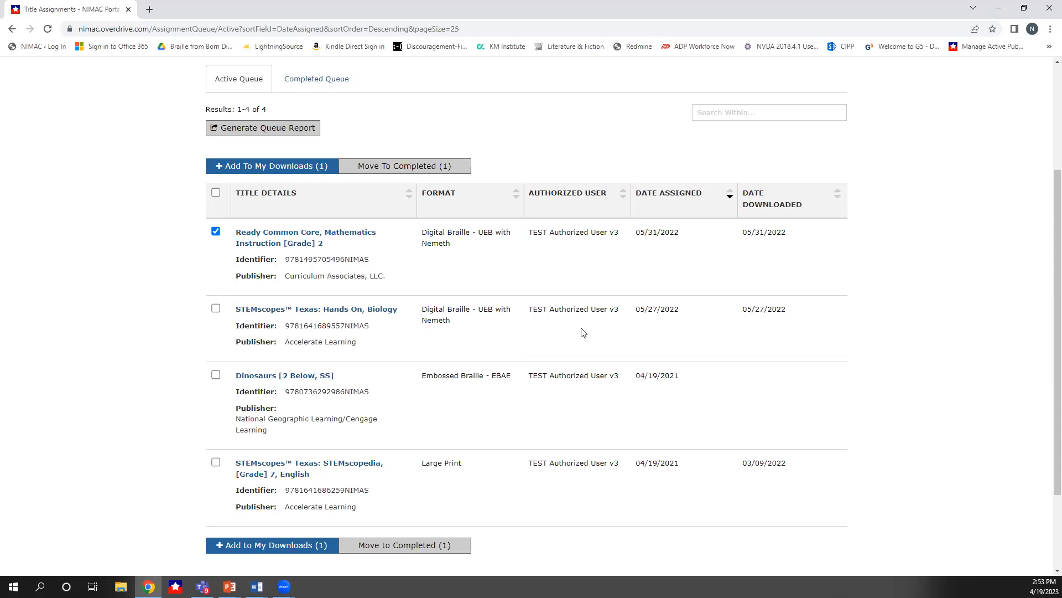
scroll(563, 333, up, 3)
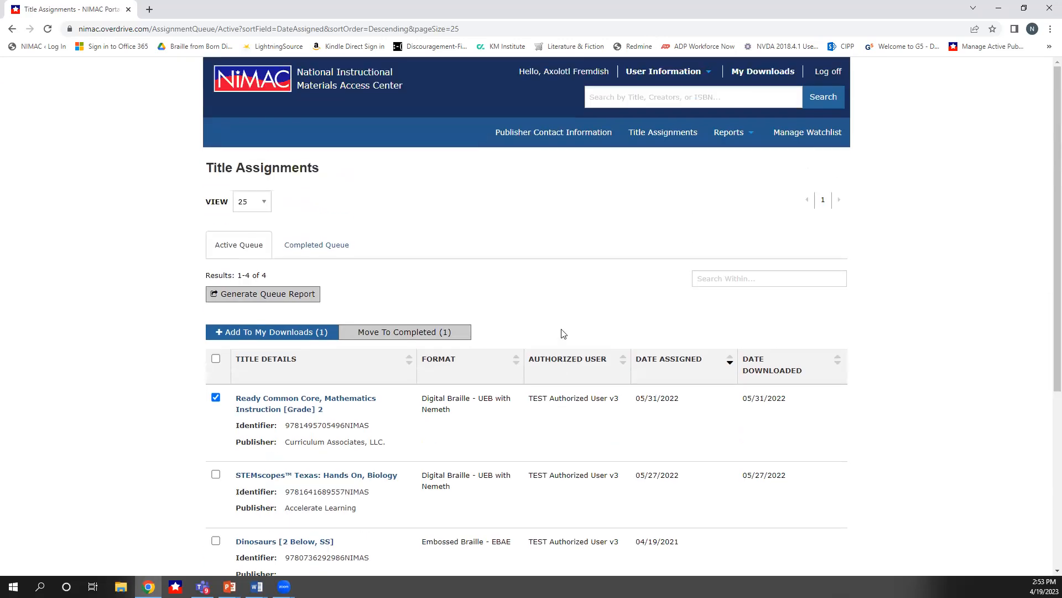
click(251, 334)
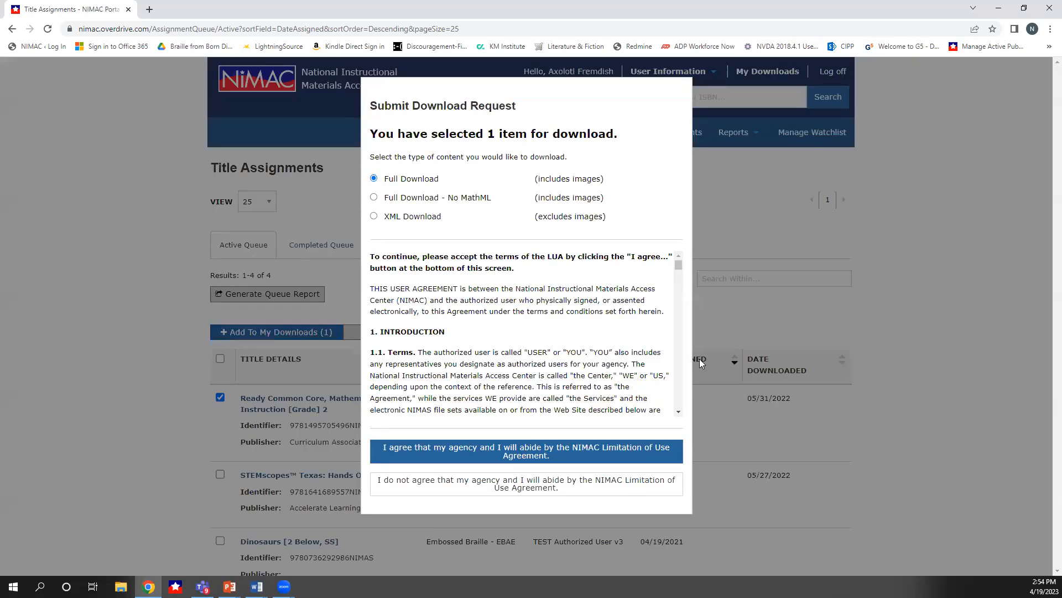
Choose XML Download as the content type and accept the NIMAC Limitation of Use Agreement
scroll(627, 366, down, 5)
scroll(627, 378, up, 5)
double_click(488, 199)
drag(448, 205, 386, 207)
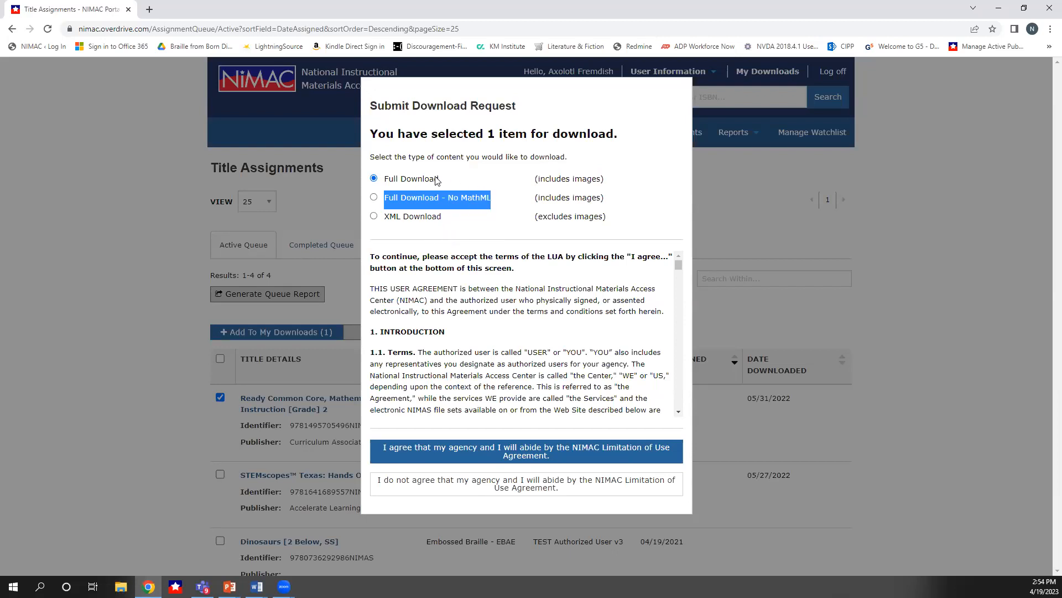
click(374, 217)
click(489, 210)
drag(497, 199, 452, 202)
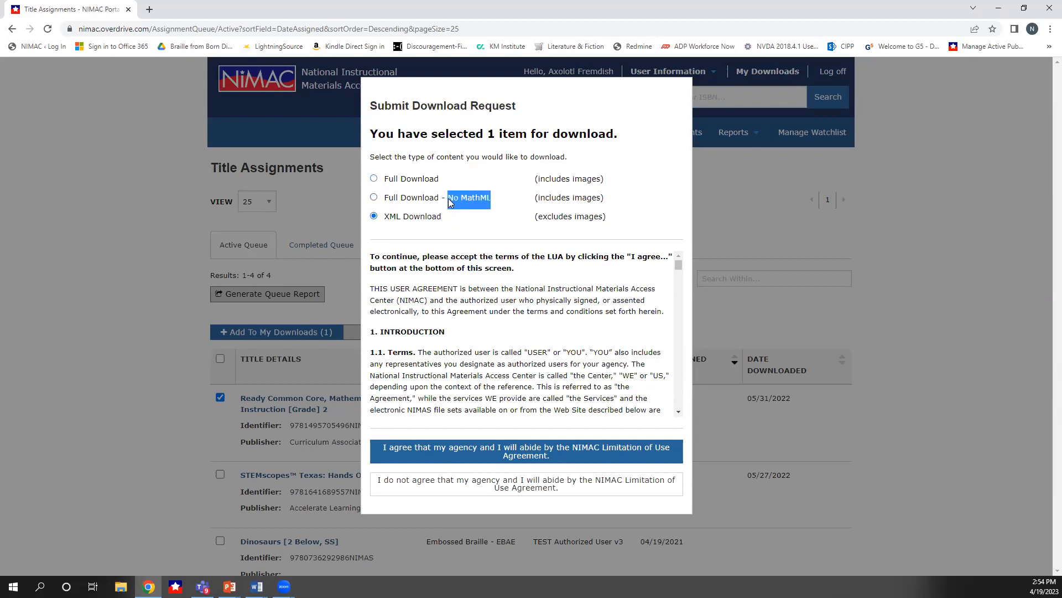
click(523, 196)
click(375, 217)
click(528, 457)
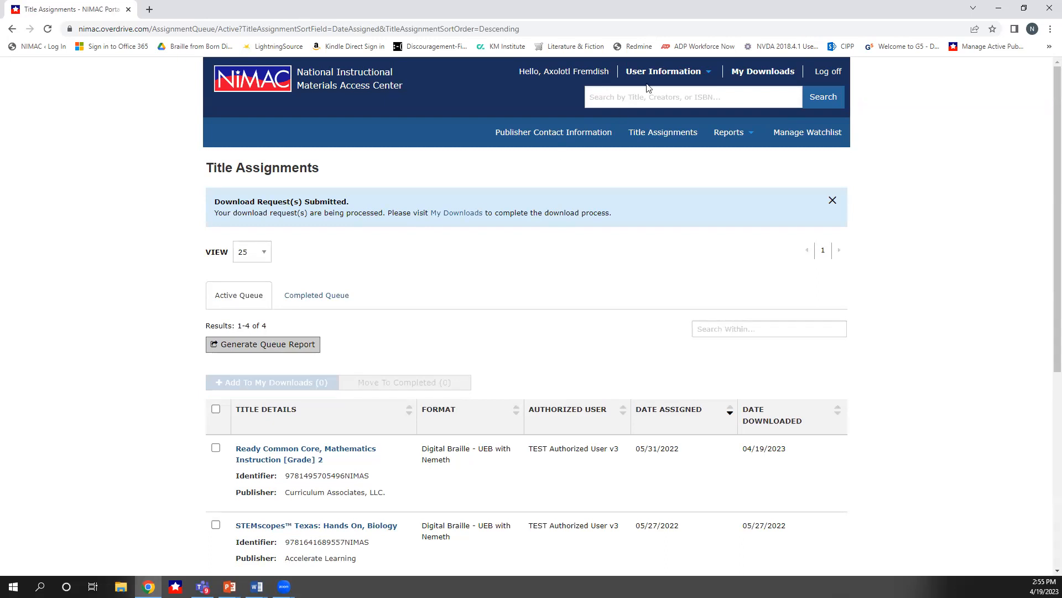
Open My Downloads and refresh the page to update the request's processing status
click(756, 76)
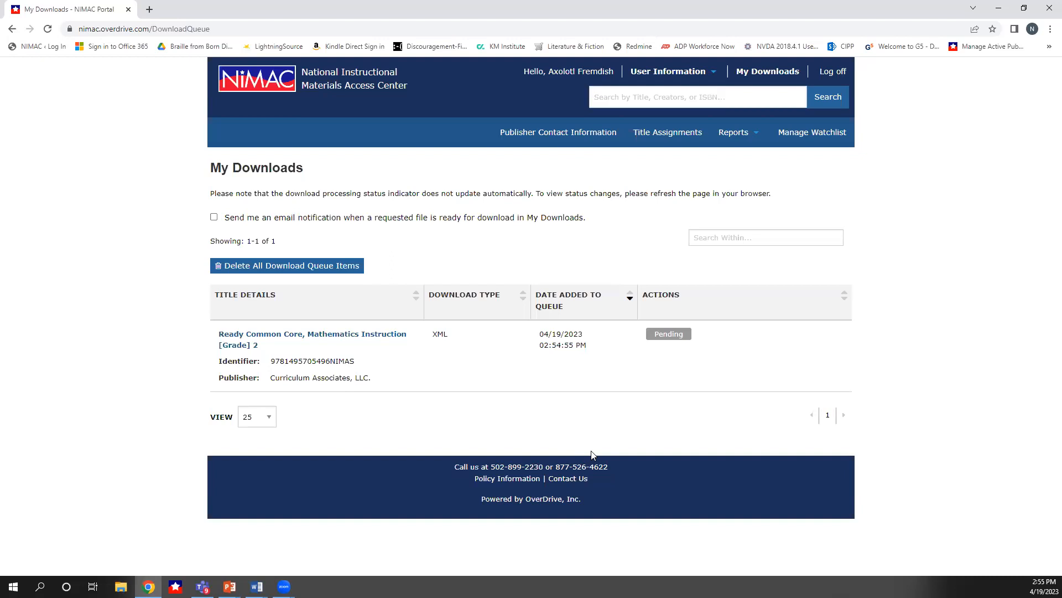
click(50, 32)
click(48, 29)
click(50, 33)
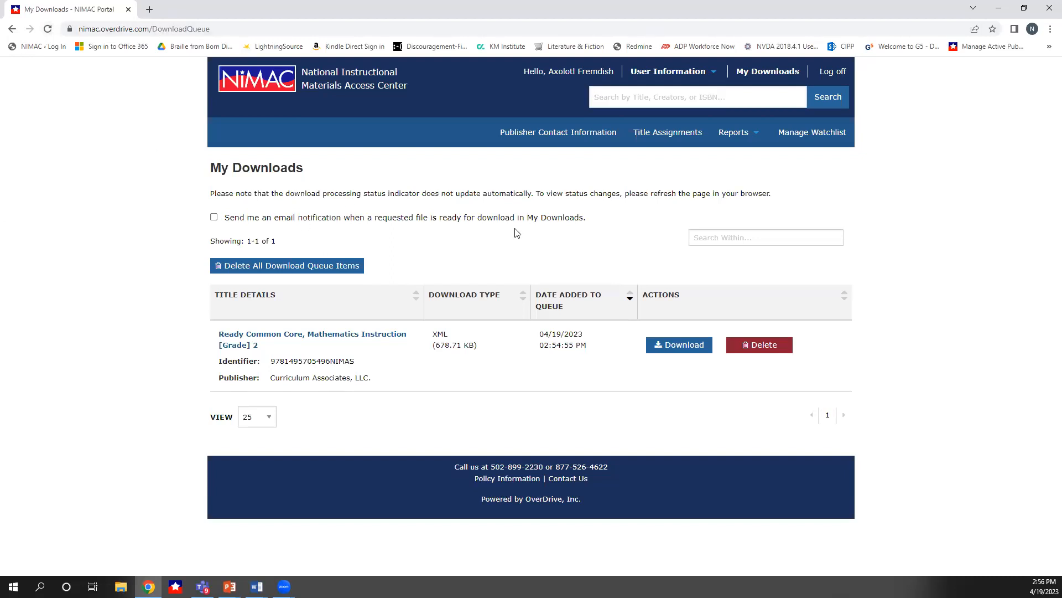
Delete the Ready Common Core title from the download queue and return to the Title Assignments page
click(214, 218)
click(214, 218)
click(764, 344)
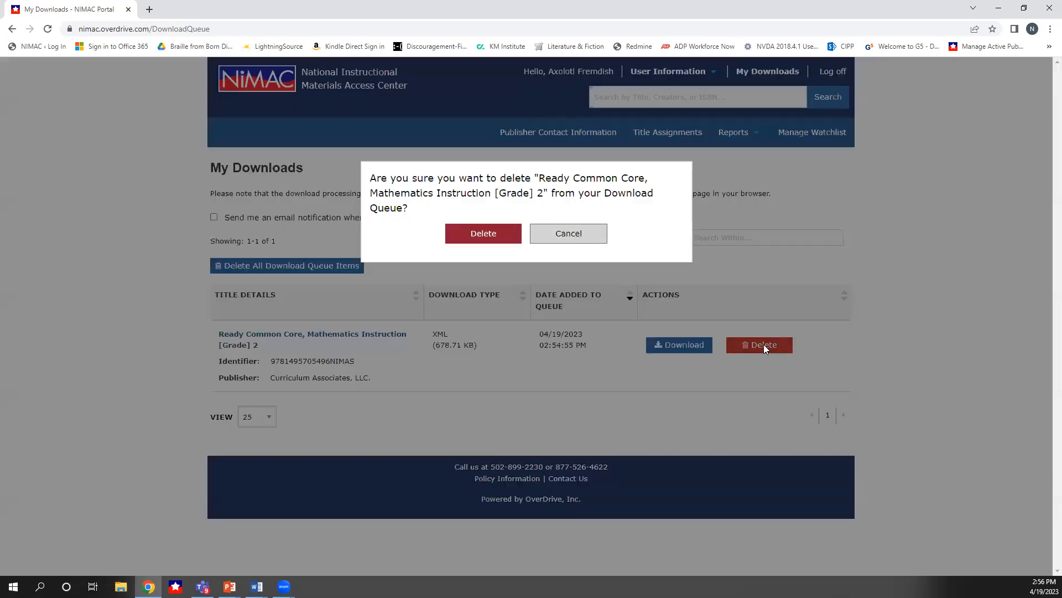
click(491, 236)
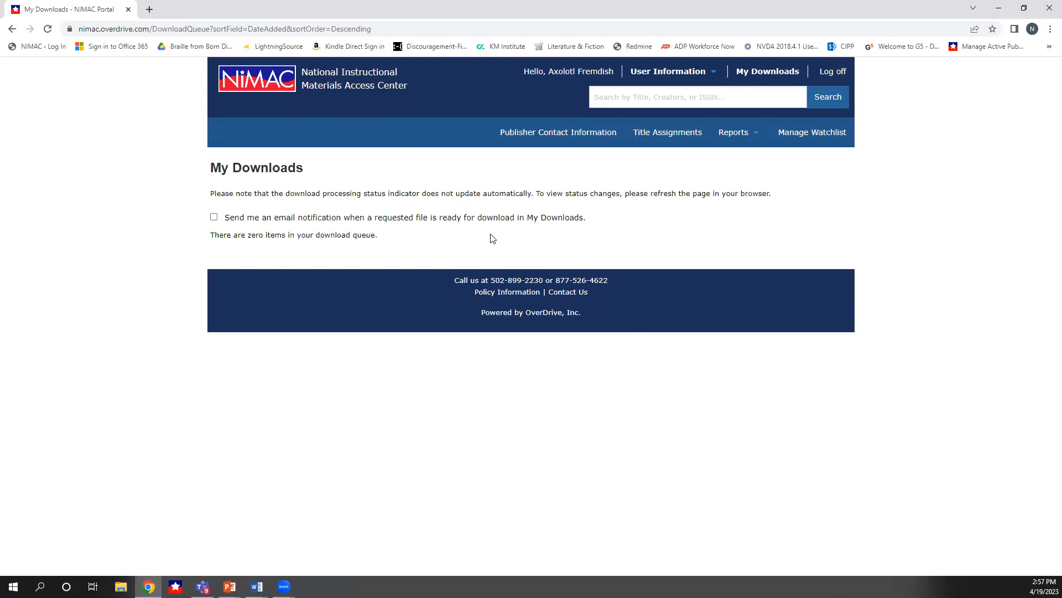
click(270, 83)
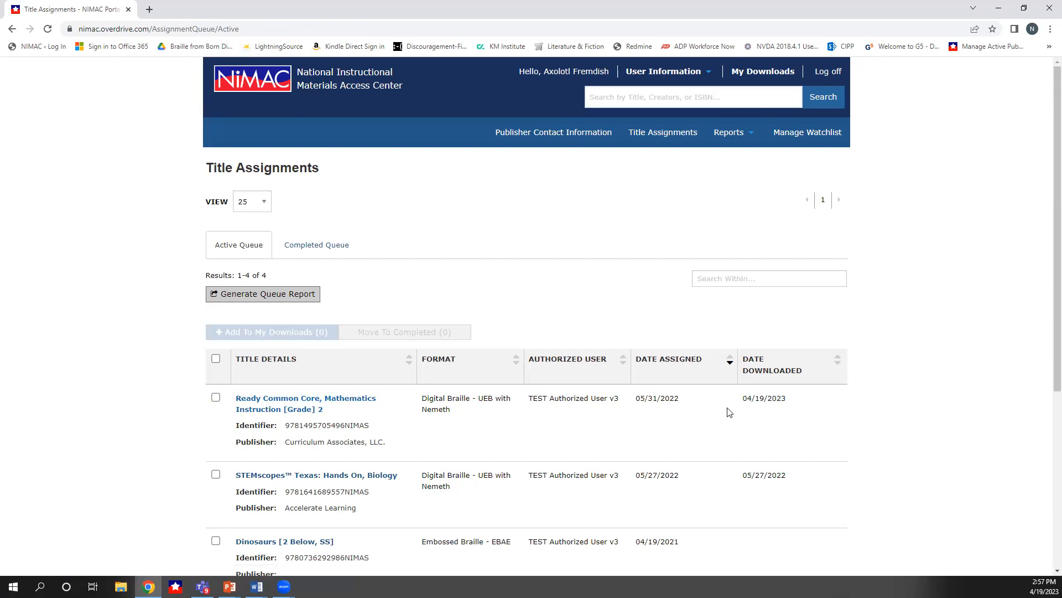
Sort the Active Queue title assignments by Authorized User in ascending order
scroll(728, 412, down, 3)
scroll(757, 386, up, 1)
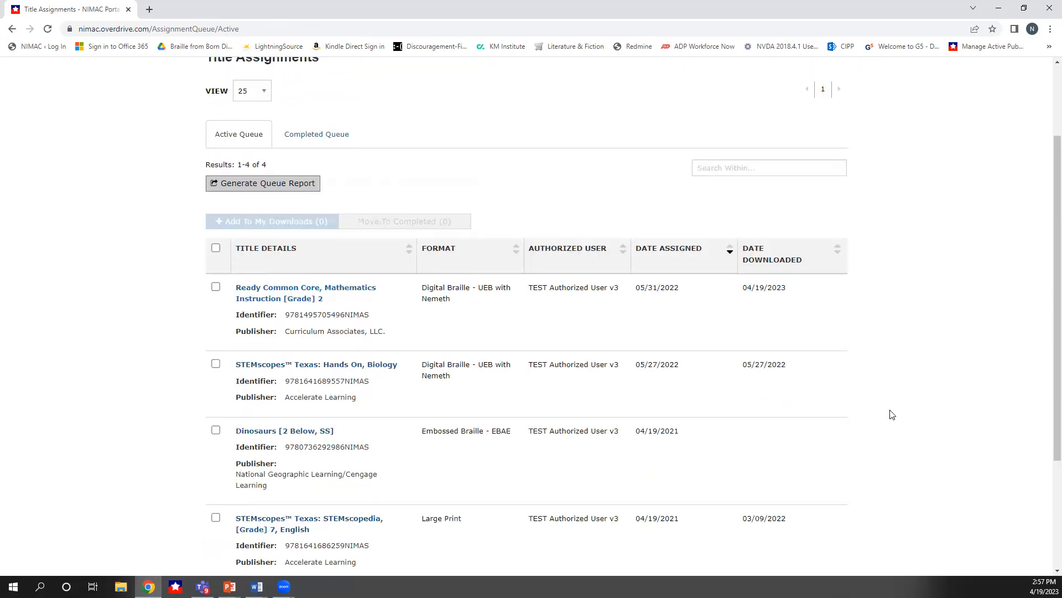
scroll(880, 451, down, 3)
scroll(882, 452, up, 3)
click(623, 250)
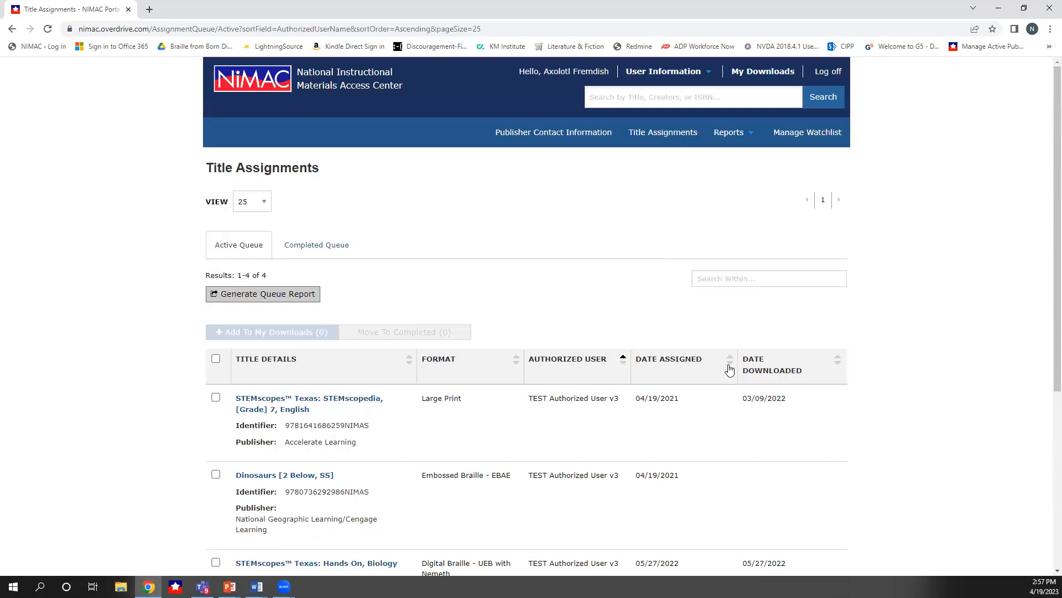
Re-sort the Active Queue by Format, then by Title Details, in ascending order
scroll(659, 469, down, 1)
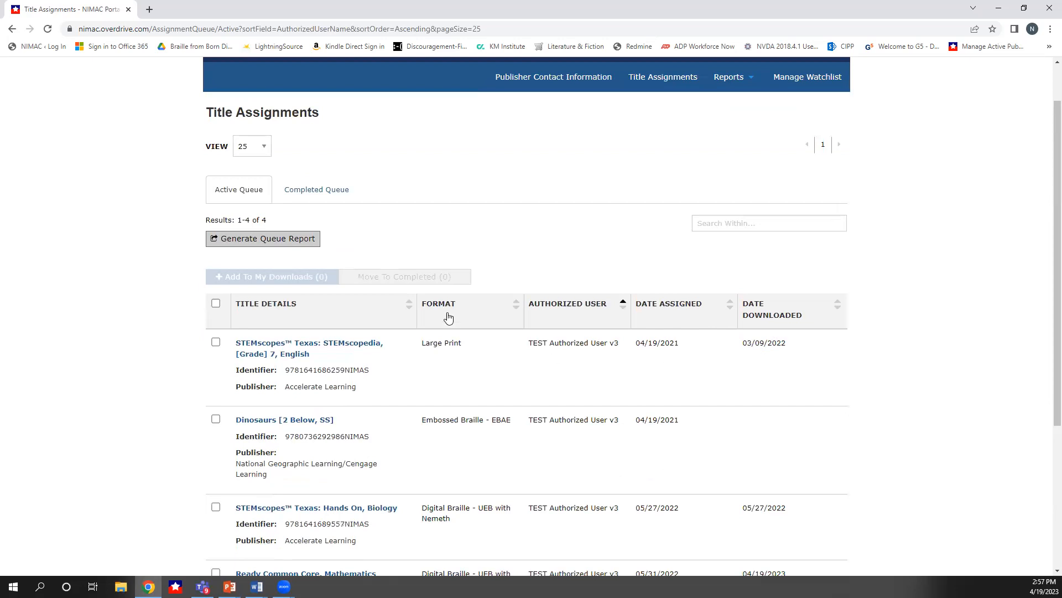
click(516, 304)
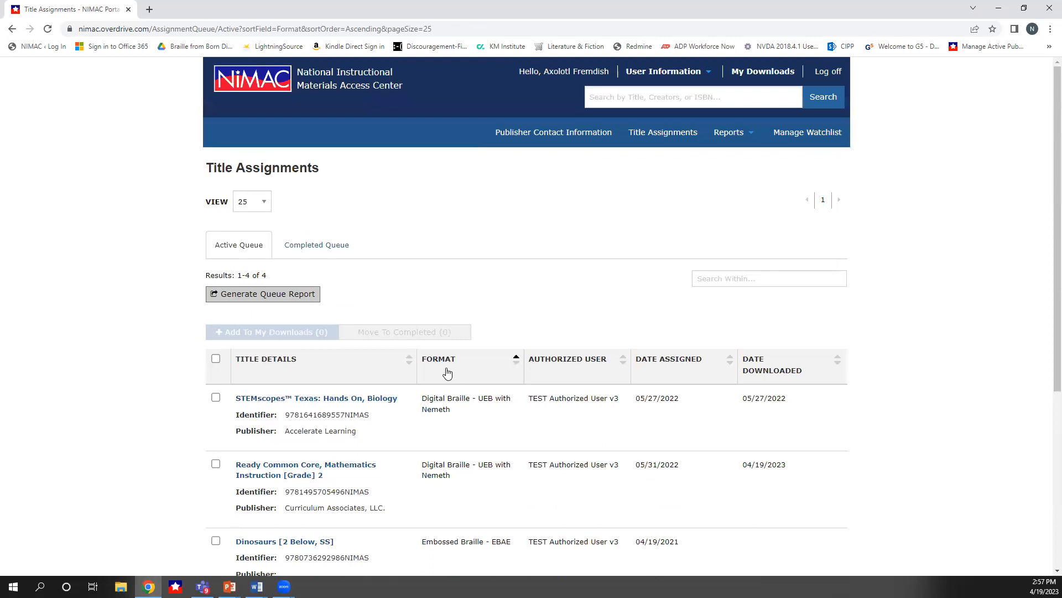
click(408, 360)
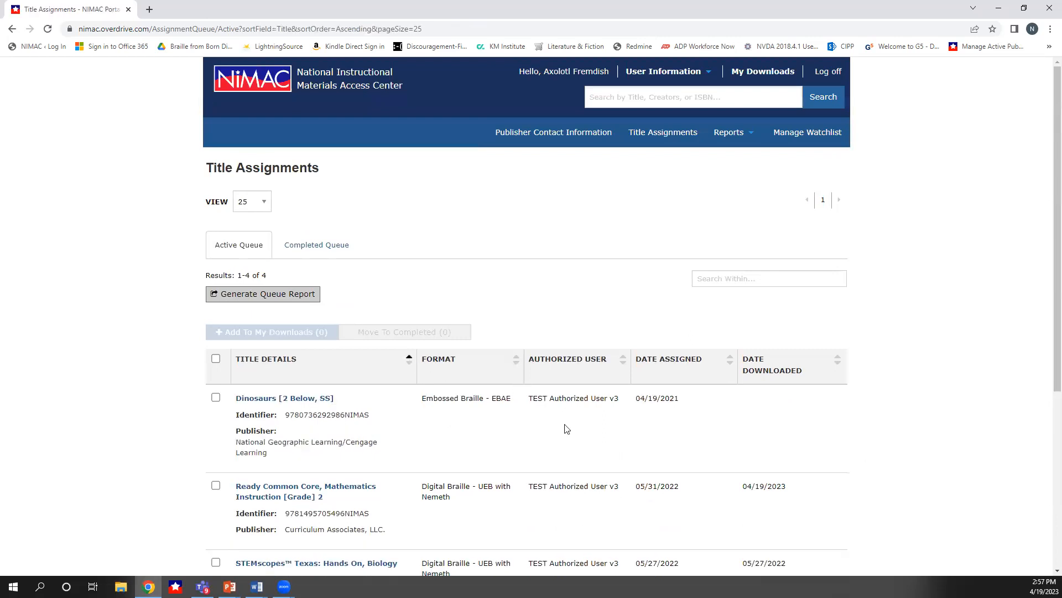
scroll(565, 440, down, 4)
scroll(565, 440, up, 4)
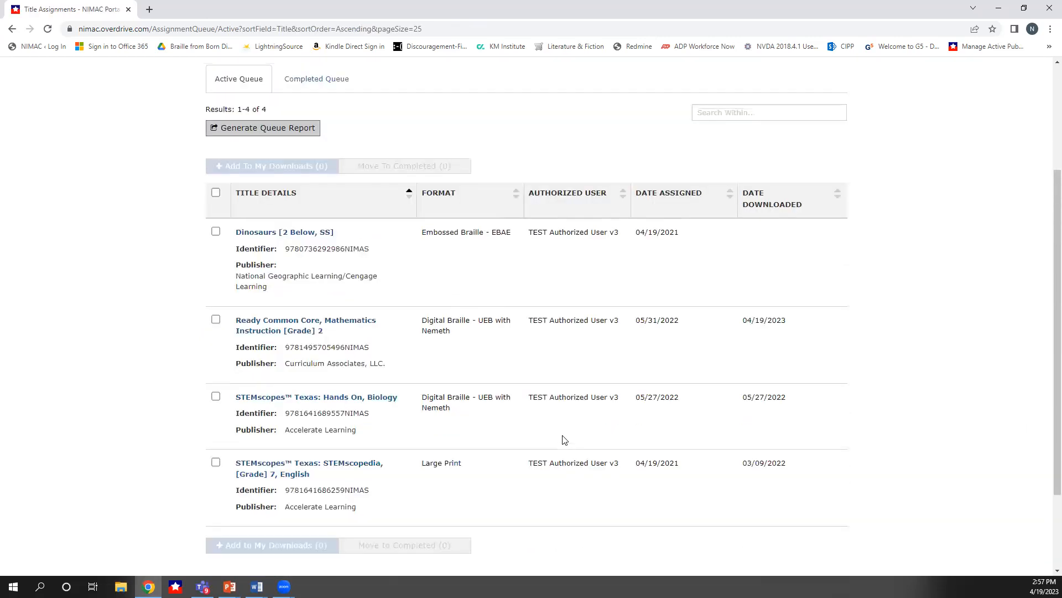